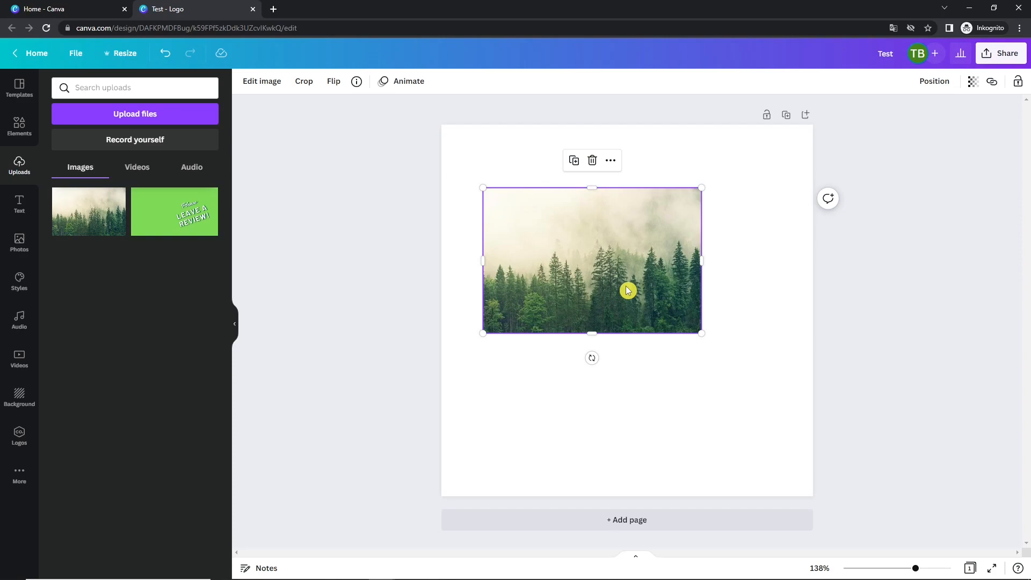
Step: Move the forest photo to the page's upper left, and try adding the trending latte photo, deleting it again
left_click_drag(629, 282, 611, 234)
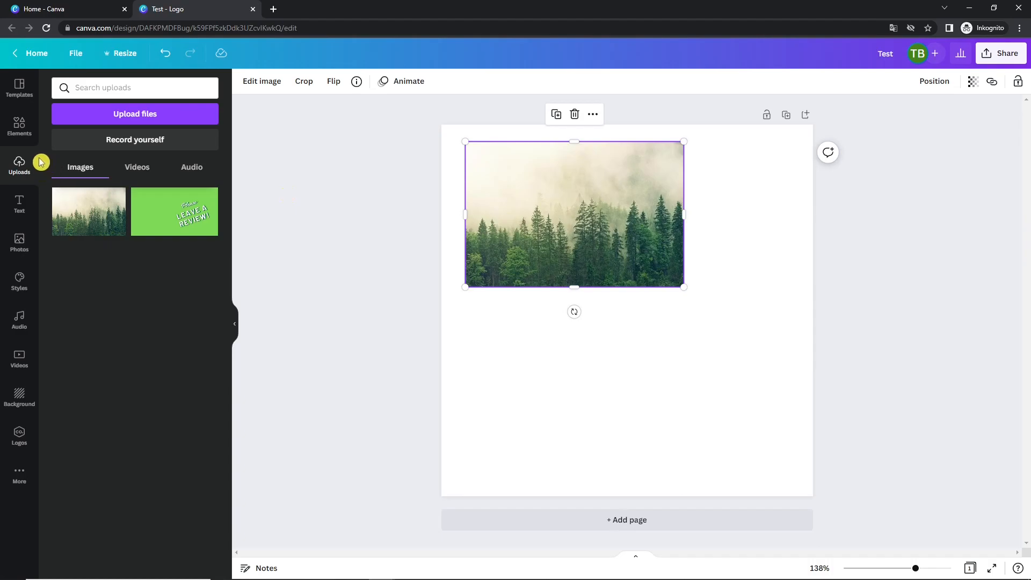
left_click(24, 247)
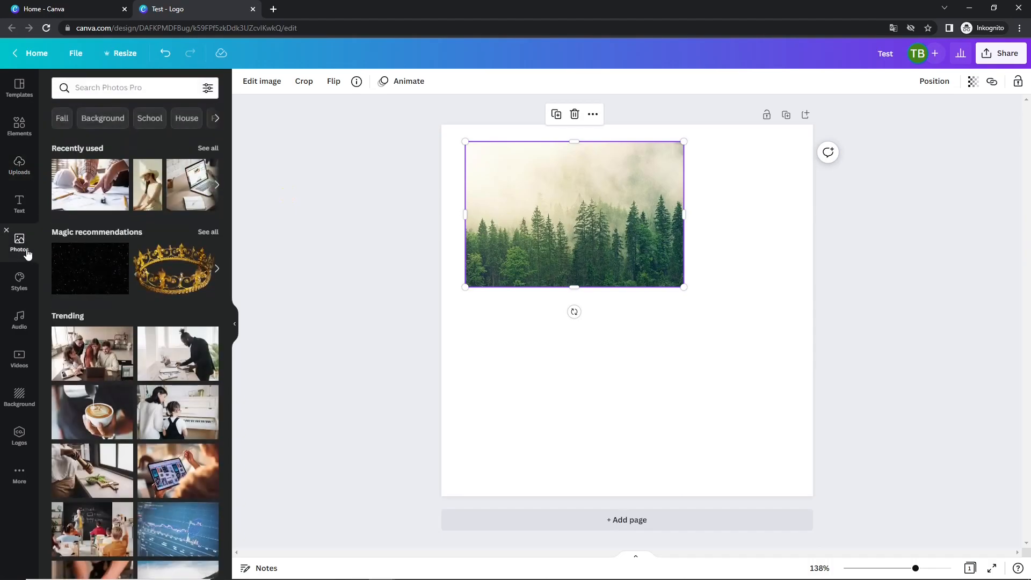
scroll(107, 276, "down", 3)
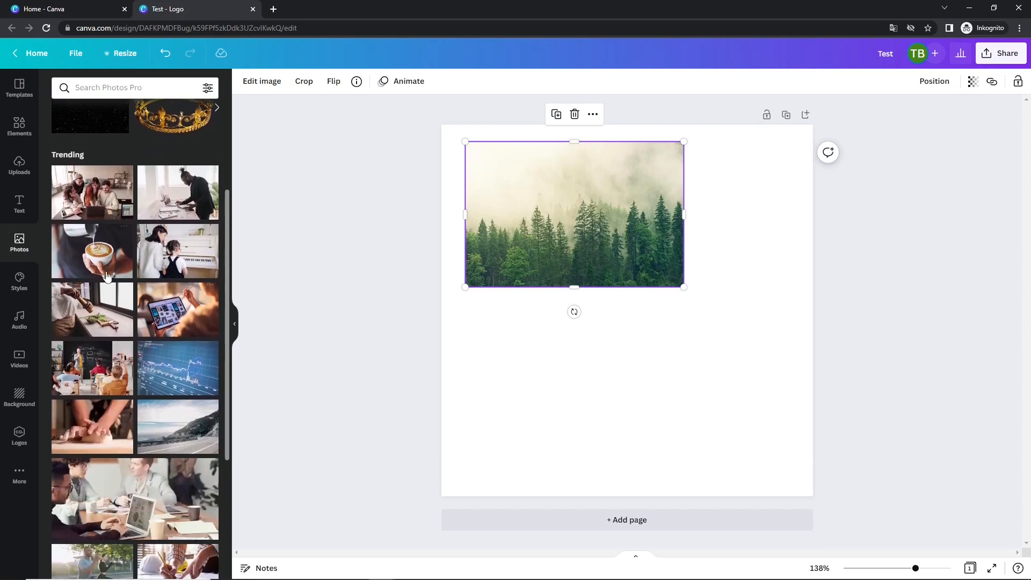
left_click(108, 275)
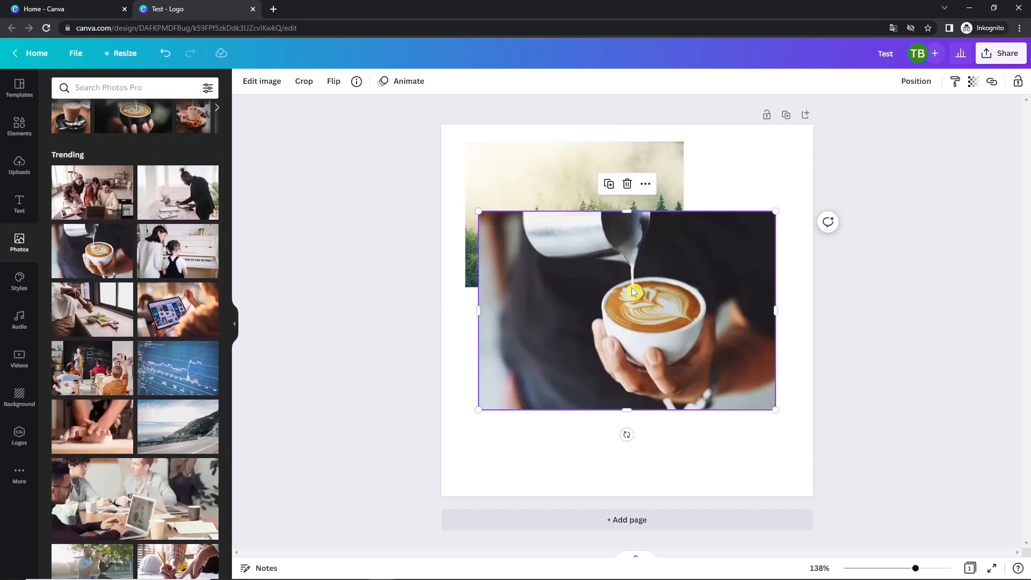
key("Delete")
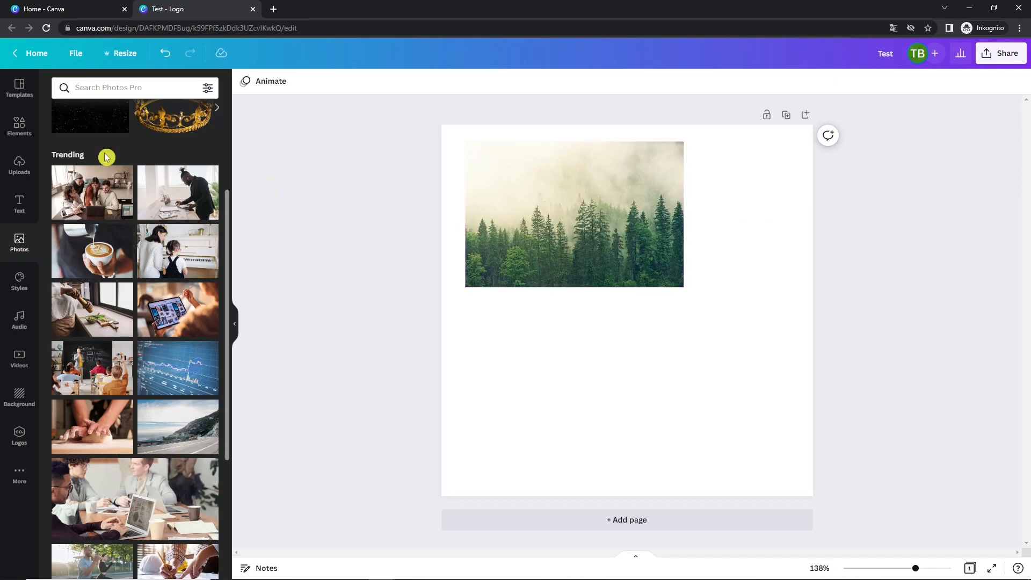
Step: Browse the elements library, including lines and shapes, photos, videos, audio, charts, tables, frames and grids
left_click(7, 134)
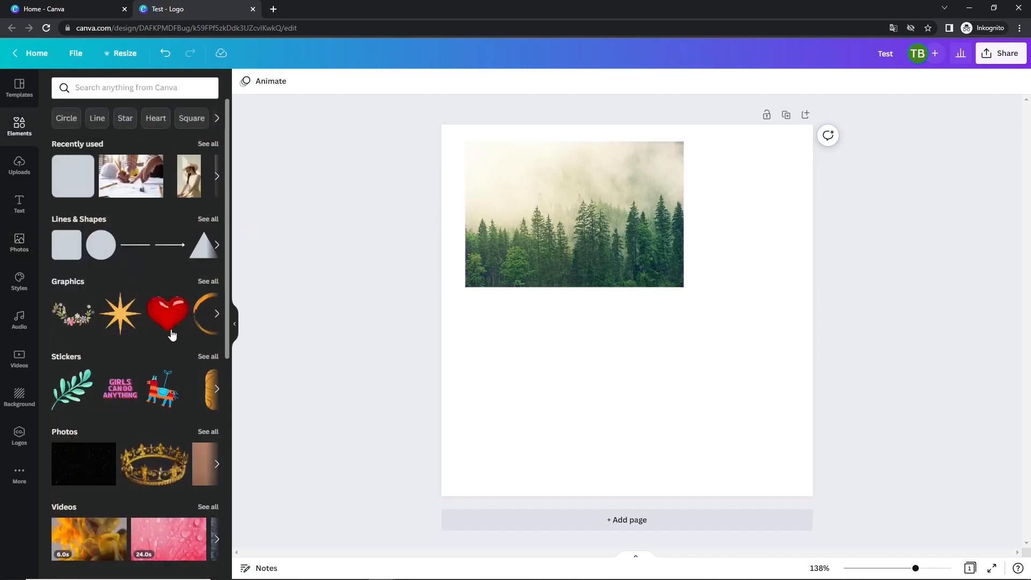
left_click(78, 240)
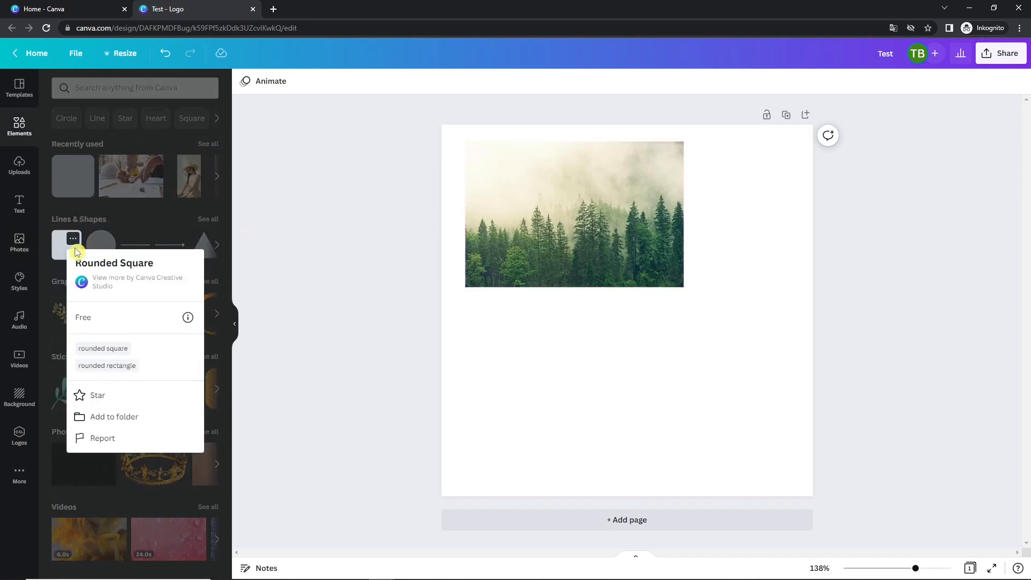
left_click(75, 252)
scroll(124, 271, "down", 5)
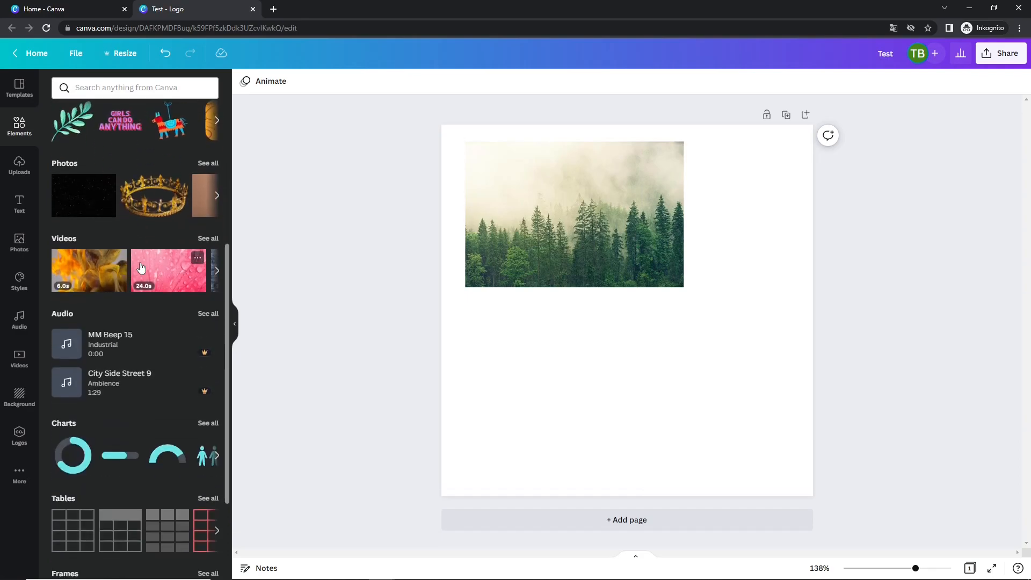
scroll(127, 269, "down", 3)
scroll(139, 267, "up", 3)
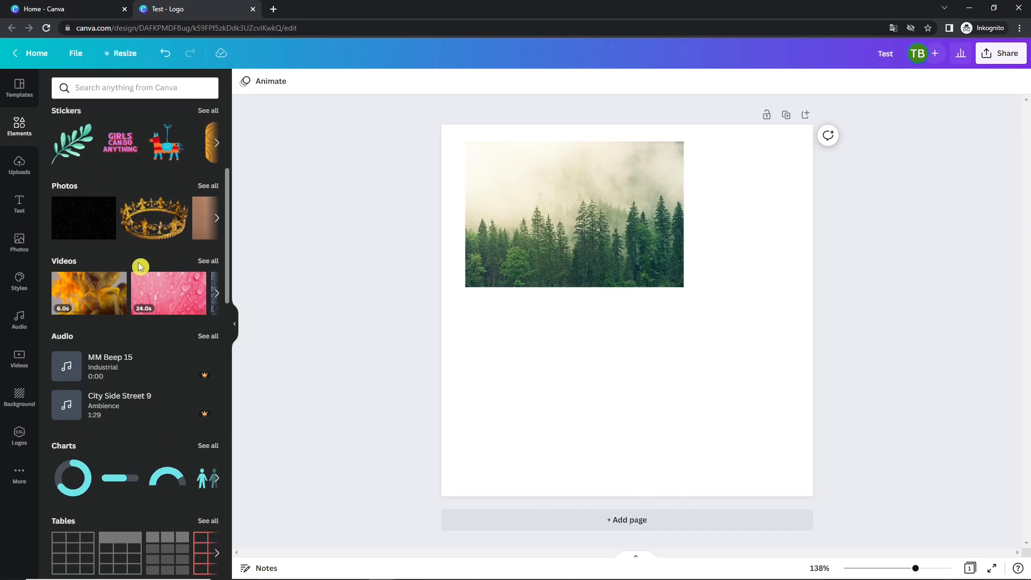
scroll(141, 290, "down", 4)
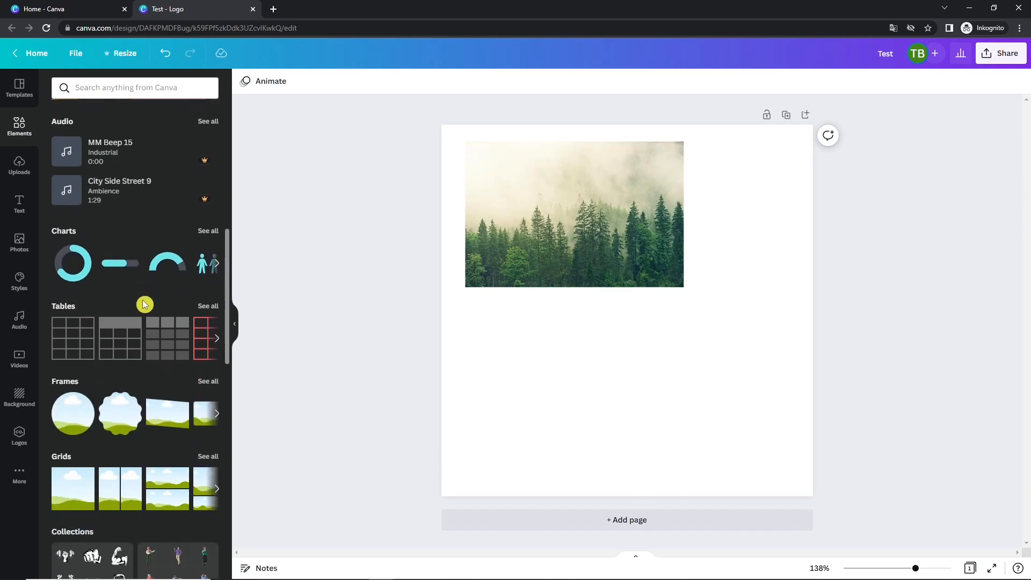
scroll(144, 305, "up", 3)
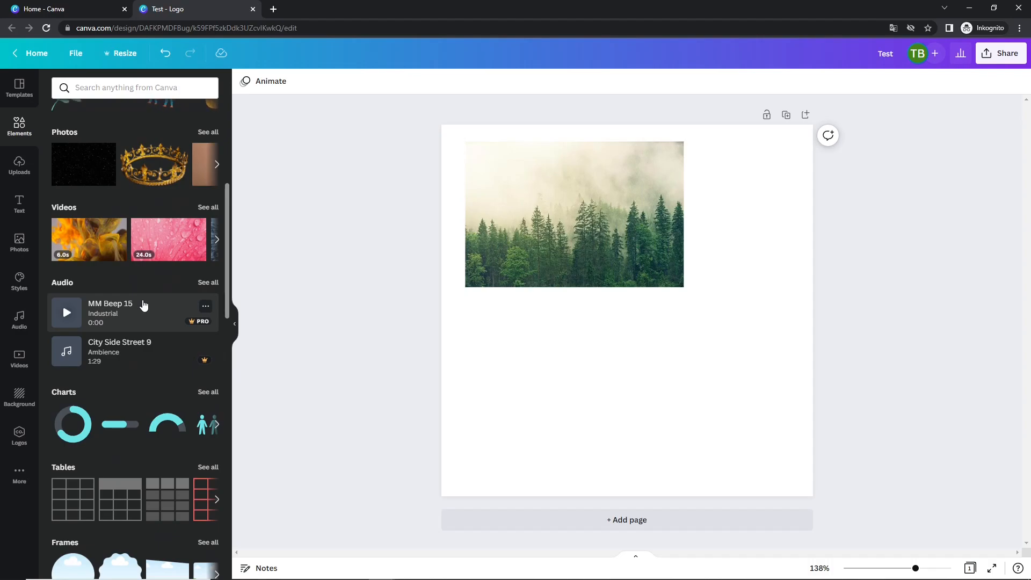
Step: Move the forest photo to about the middle of the page and show all of its Adjust settings
left_click(618, 234)
left_click_drag(613, 233, 667, 324)
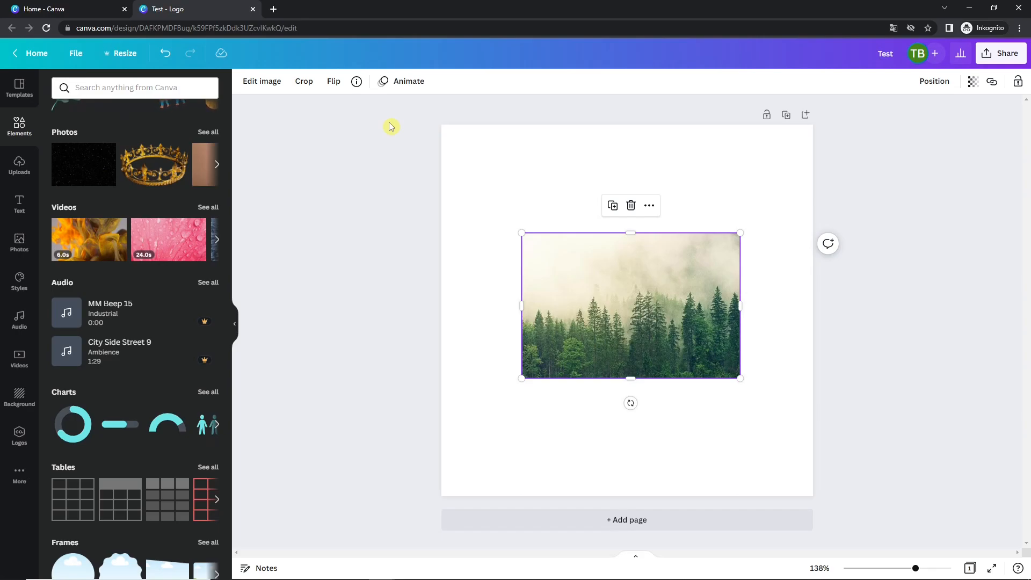
left_click(258, 84)
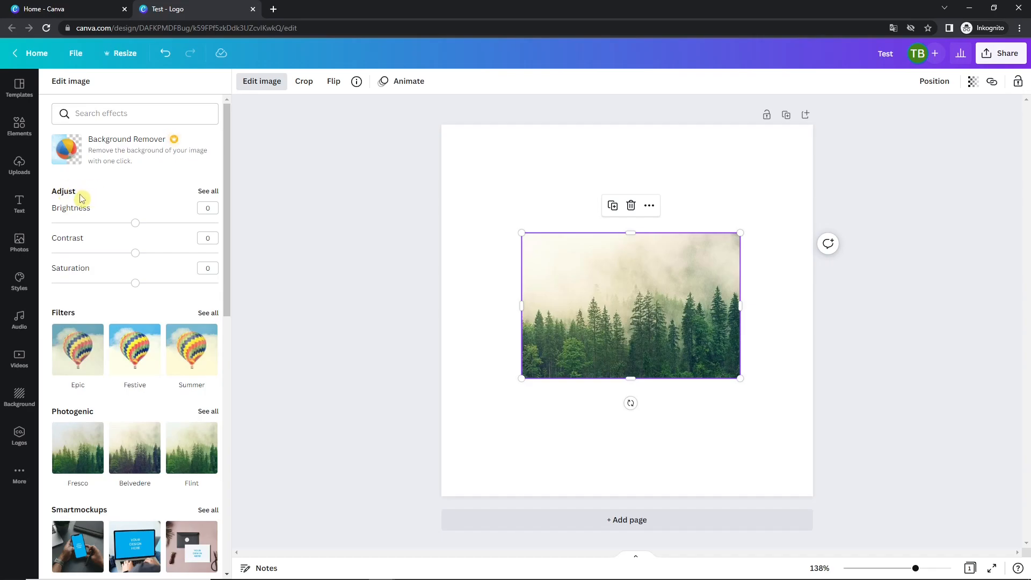
left_click(208, 191)
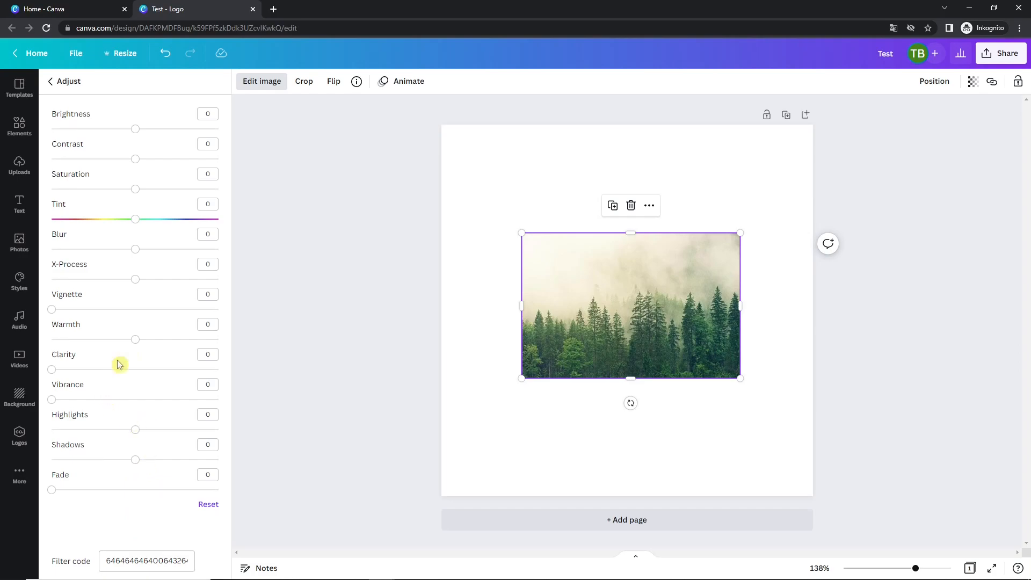
Step: Try out the photo's warmth and brightness, setting brightness to -5 and returning it to 0
mouse_move(136, 340)
left_mouse_down()
mouse_move(194, 342)
mouse_move(137, 348)
left_mouse_up()
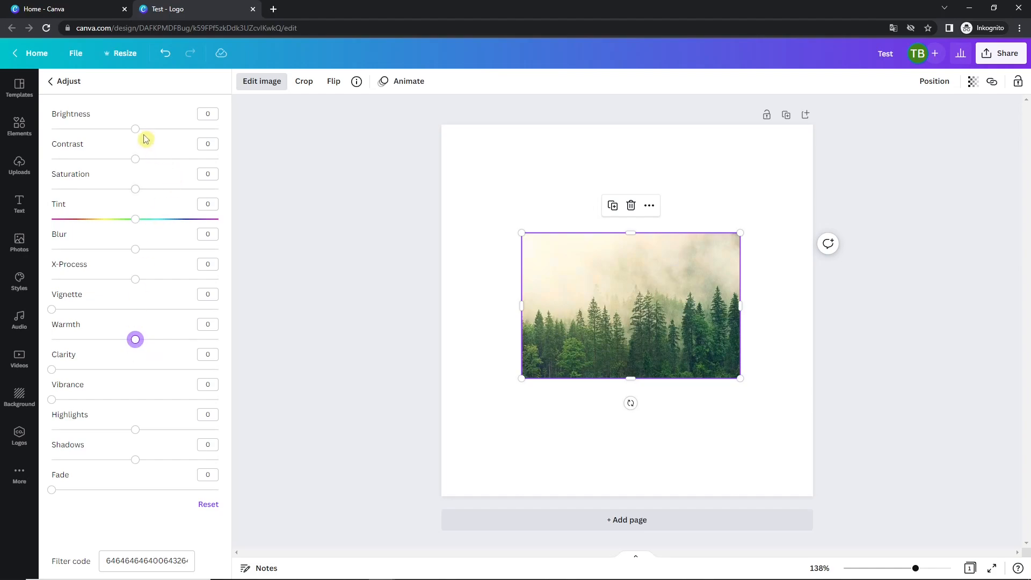
mouse_move(136, 129)
left_mouse_down()
mouse_move(177, 129)
mouse_move(47, 137)
mouse_move(183, 135)
mouse_move(110, 138)
mouse_move(177, 139)
mouse_move(136, 140)
left_mouse_up()
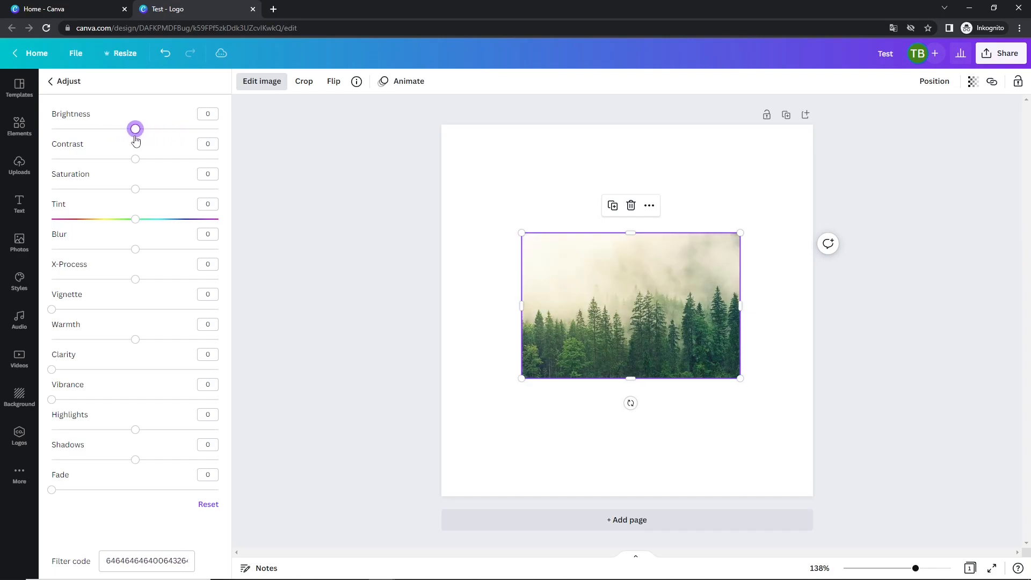
left_click(215, 114)
mouse_move(134, 131)
left_mouse_down()
mouse_move(159, 130)
mouse_move(99, 137)
mouse_move(152, 137)
mouse_move(135, 138)
left_mouse_up()
left_click(208, 114)
type("-5")
key("Return")
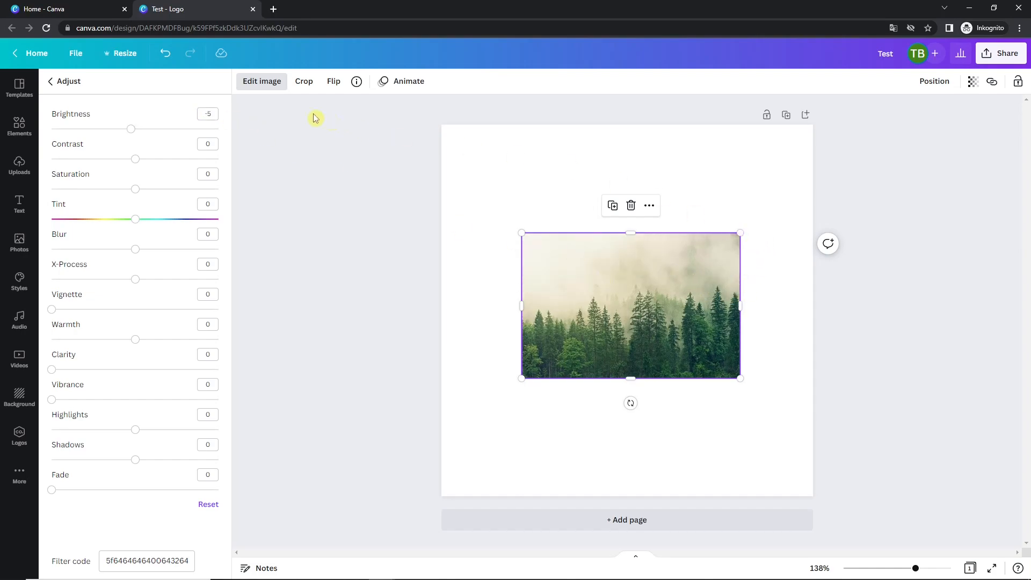
left_click(208, 114)
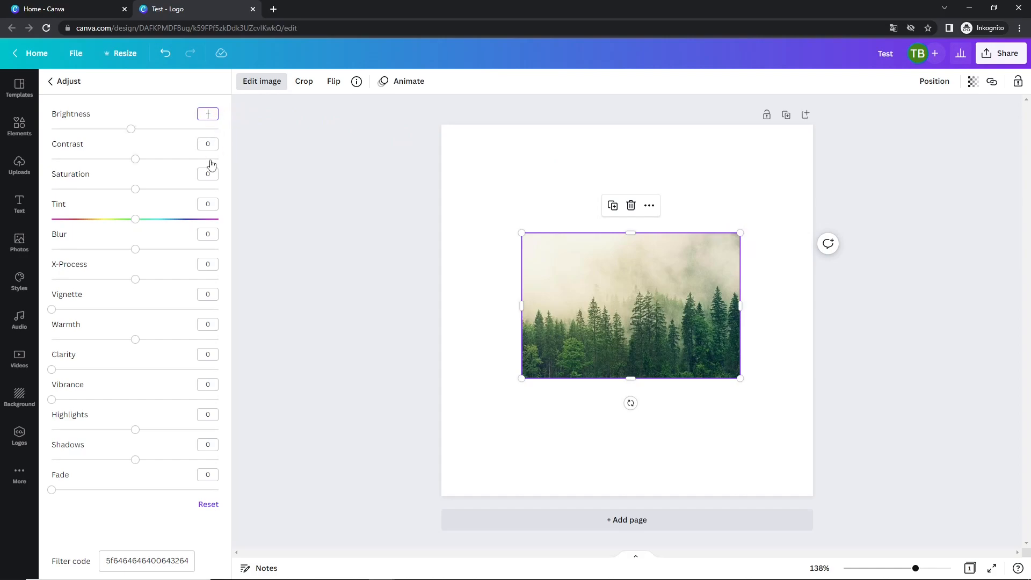
type("0")
key("Return")
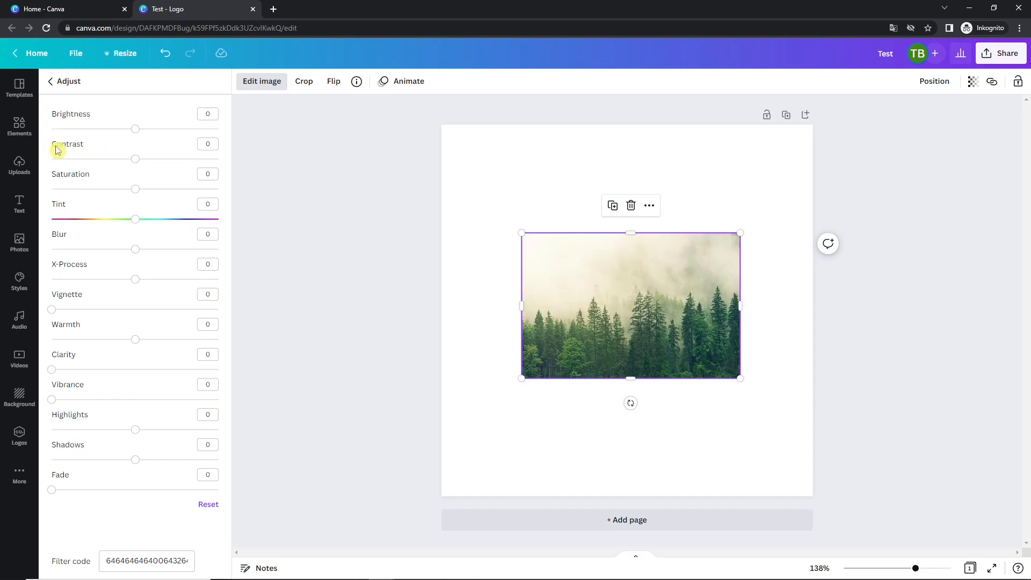
Step: Try the photo's contrast at -30 and 63, and set it to 50
left_click_drag(137, 160, 111, 166)
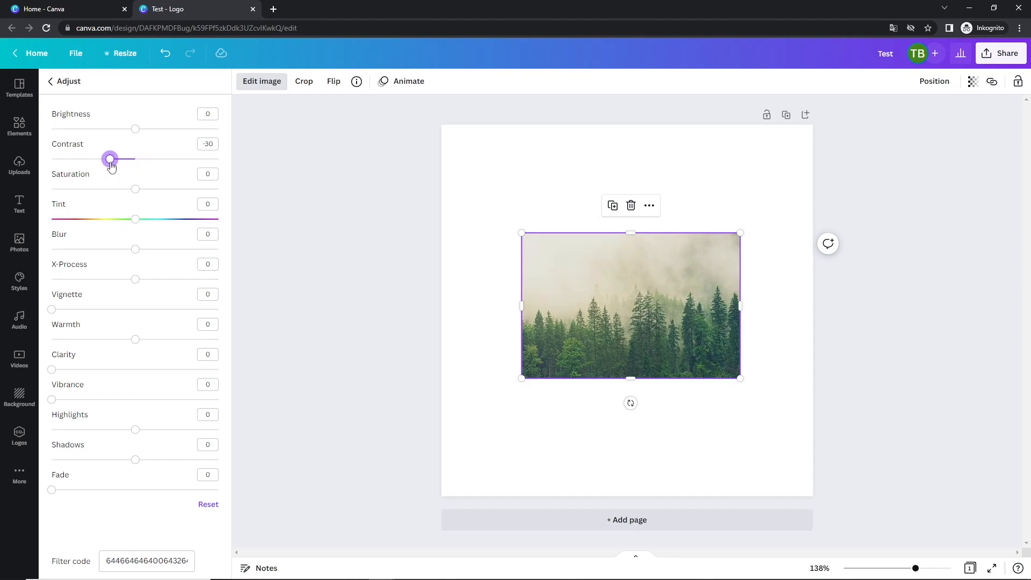
left_click_drag(111, 166, 187, 164)
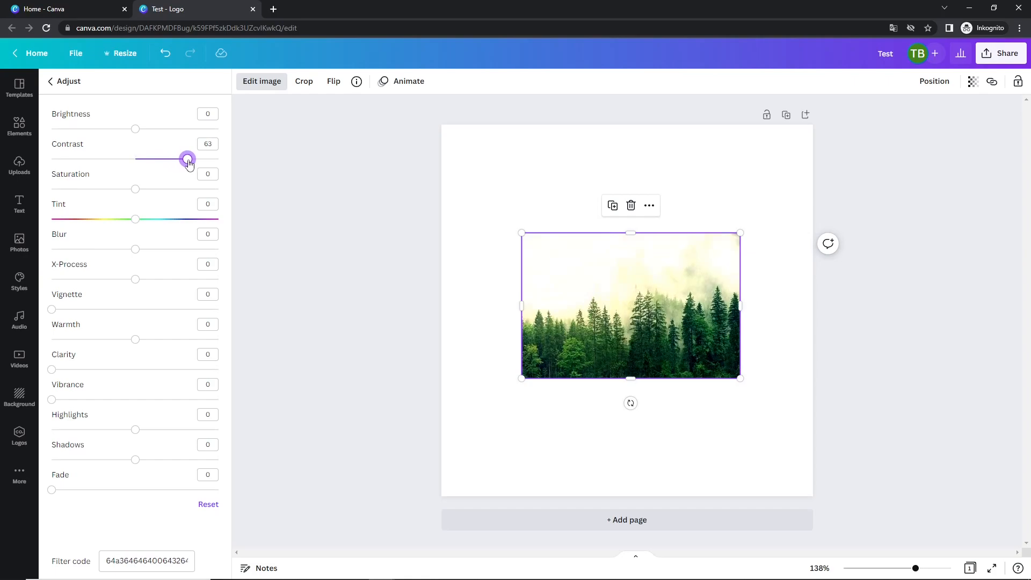
double_click(208, 144)
type("50")
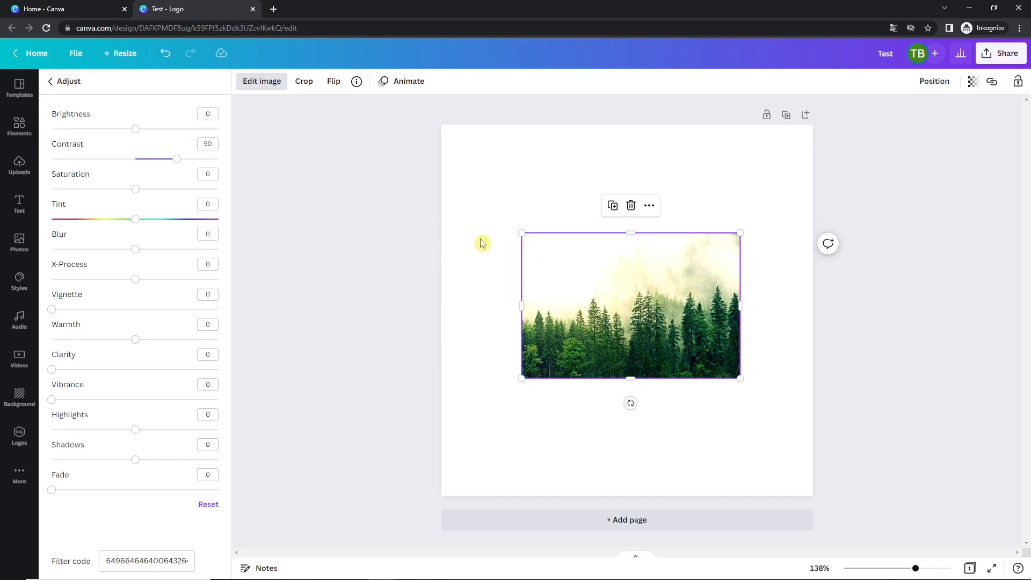
Step: Set the forest photo's contrast to 10
left_click(206, 144)
key("ctrl+a")
type("10")
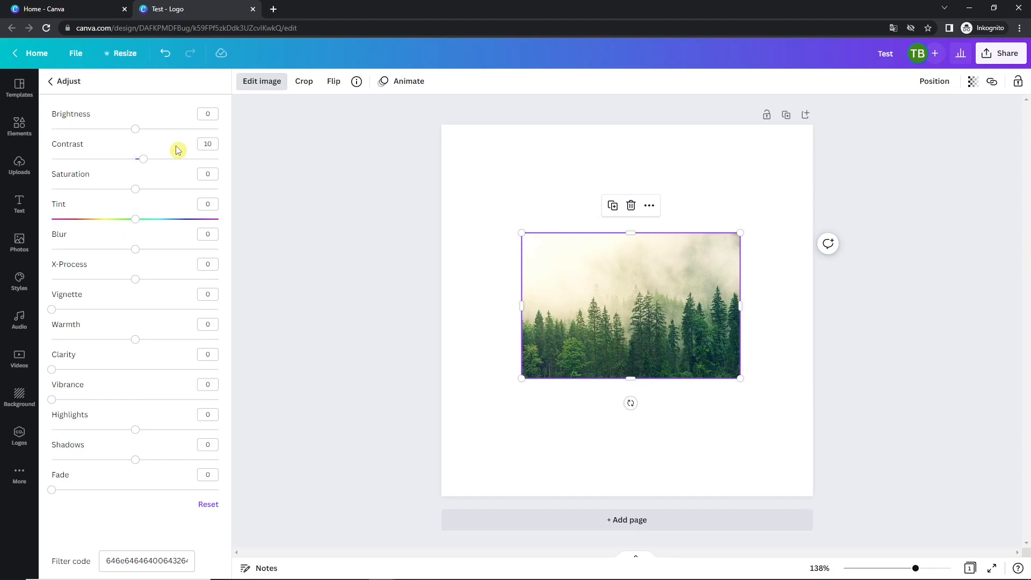
Step: Try the saturation at -100 and 88, set it to 15, and test the tint, leaving it at 0
left_click_drag(135, 194, 40, 184)
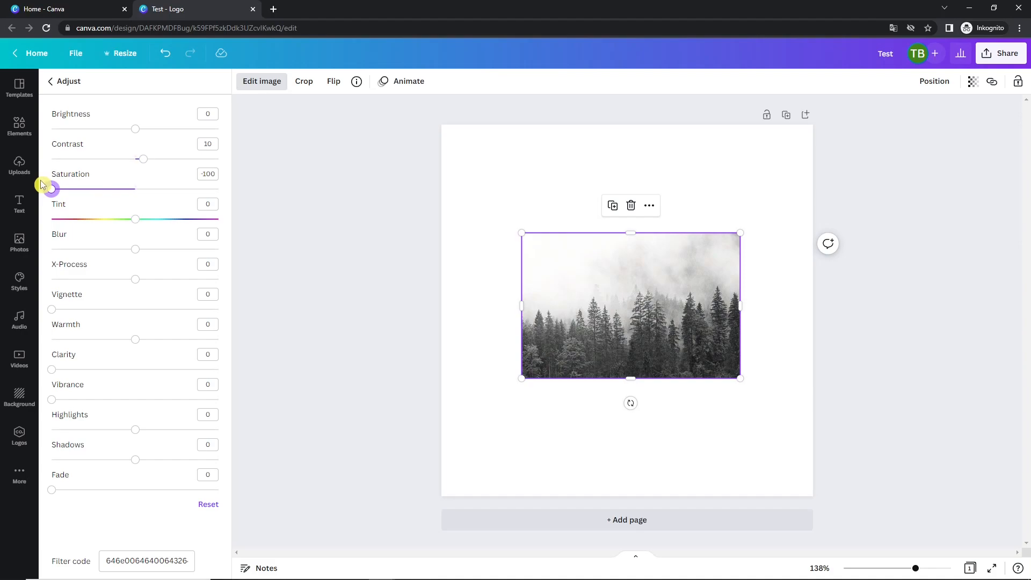
left_click_drag(52, 188, 210, 202)
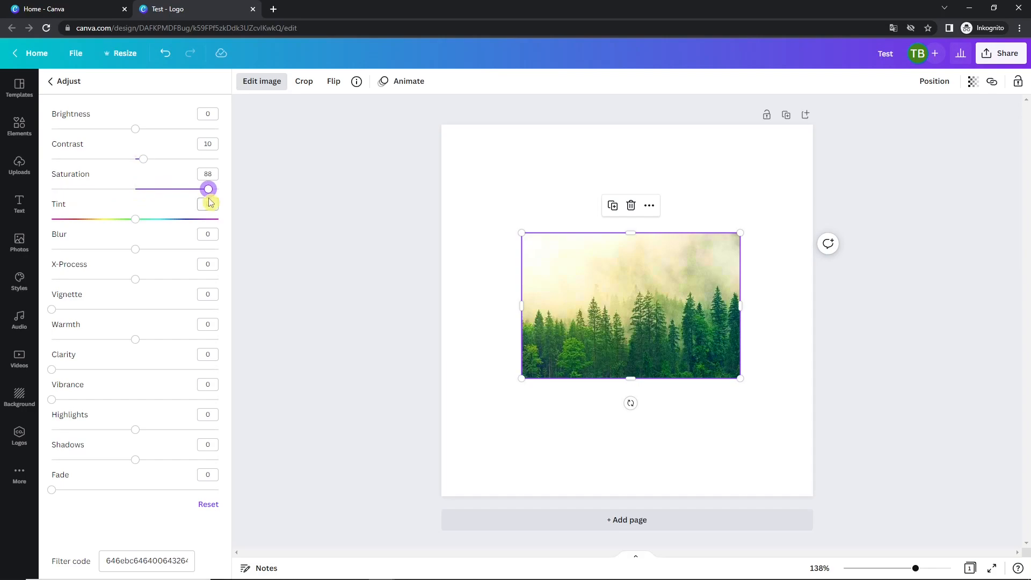
left_click_drag(209, 190, 147, 189)
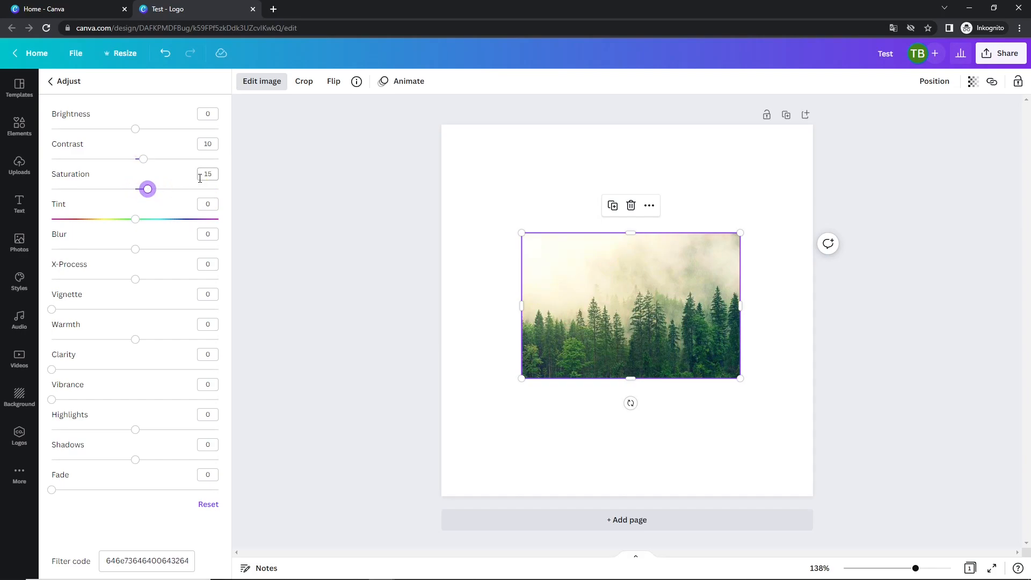
mouse_move(136, 219)
left_mouse_down()
mouse_move(206, 224)
mouse_move(51, 220)
mouse_move(215, 226)
mouse_move(135, 223)
left_mouse_up()
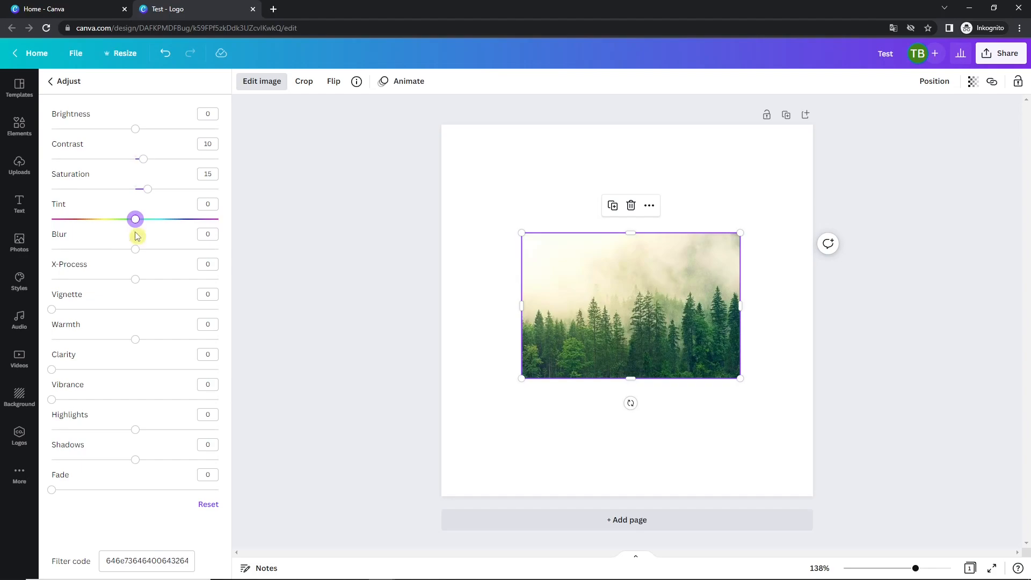
Step: Set the photo's blur to 15 and enlarge the photo to nearly the full page width
left_click_drag(138, 249, 148, 249)
left_click(625, 305)
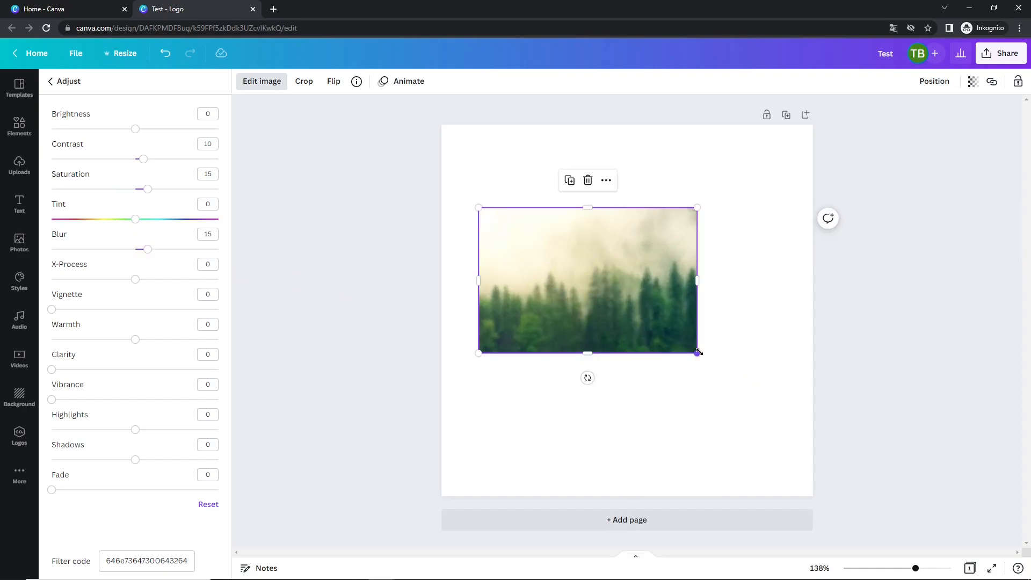
left_click_drag(697, 353, 845, 454)
left_click_drag(695, 388, 644, 356)
Step: Try other blur strengths on the enlarged photo, return blur to 0, and test the X-Process setting
left_click_drag(152, 252, 43, 247)
left_click_drag(499, 322, 514, 322)
left_click_drag(166, 250, 138, 247)
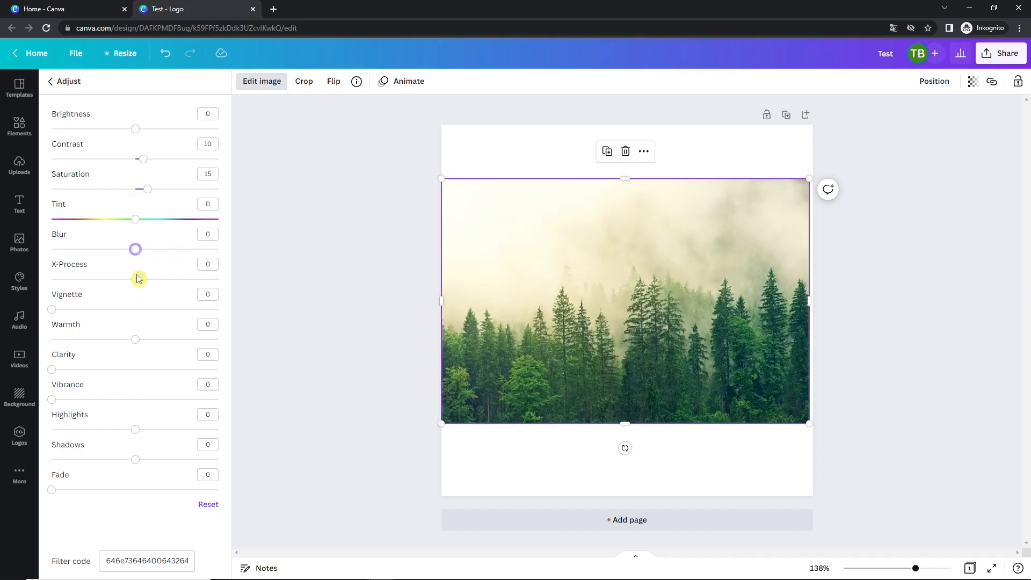
mouse_move(137, 279)
left_mouse_down()
mouse_move(187, 280)
mouse_move(86, 280)
mouse_move(137, 285)
left_mouse_up()
Step: Shrink the forest photo to about three quarters of the page width and recentre it on the page
left_click_drag(805, 179, 726, 231)
left_click_drag(603, 278, 648, 251)
Step: Try the vignette at 85, highlights at 100, and the warmth, clarity, shadows and fade settings, returning each to 0
left_click_drag(64, 313, 194, 308)
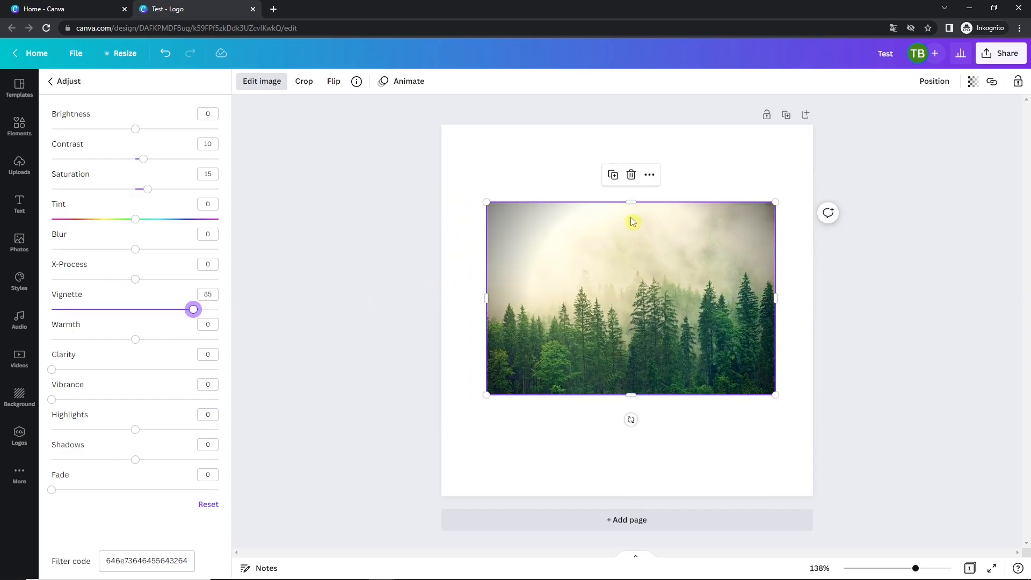
left_click_drag(189, 313, 52, 311)
mouse_move(138, 340)
left_mouse_down()
mouse_move(203, 338)
mouse_move(81, 337)
mouse_move(205, 340)
mouse_move(140, 340)
left_mouse_up()
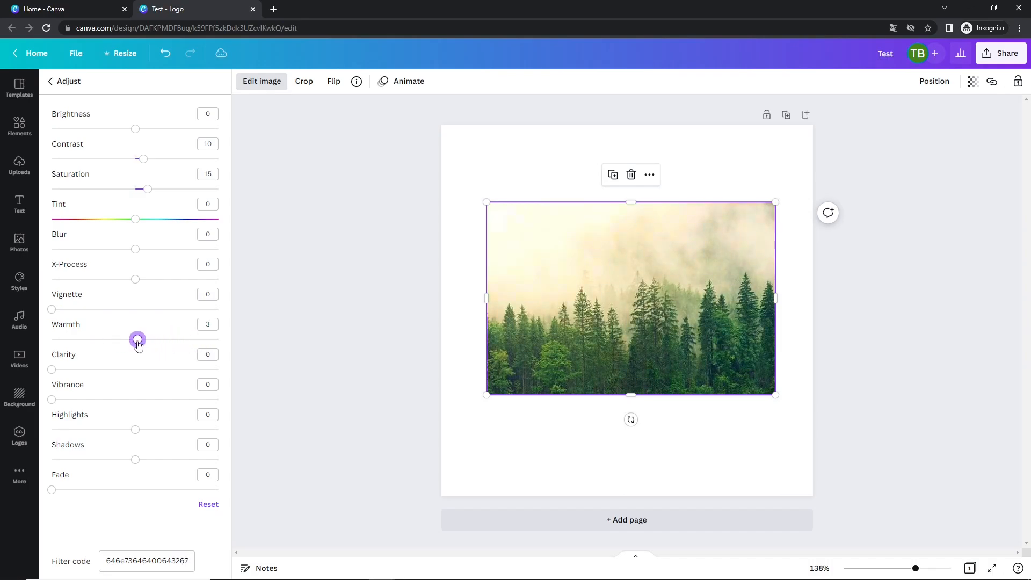
left_click_drag(91, 369, 2, 407)
left_click_drag(144, 429, 585, 316)
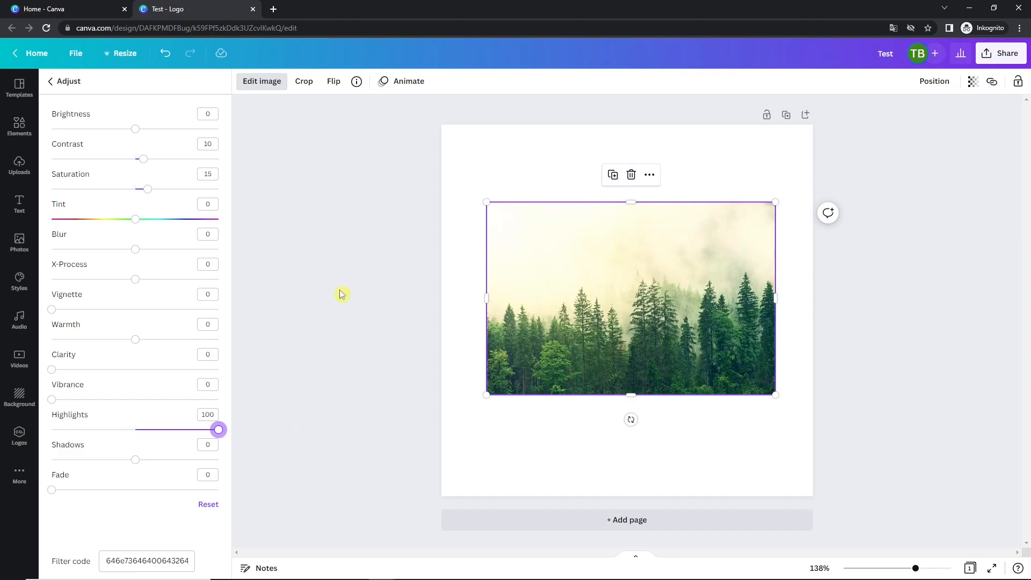
left_click_drag(212, 436, 135, 460)
mouse_move(52, 490)
left_mouse_down()
mouse_move(172, 491)
mouse_move(48, 491)
left_mouse_up()
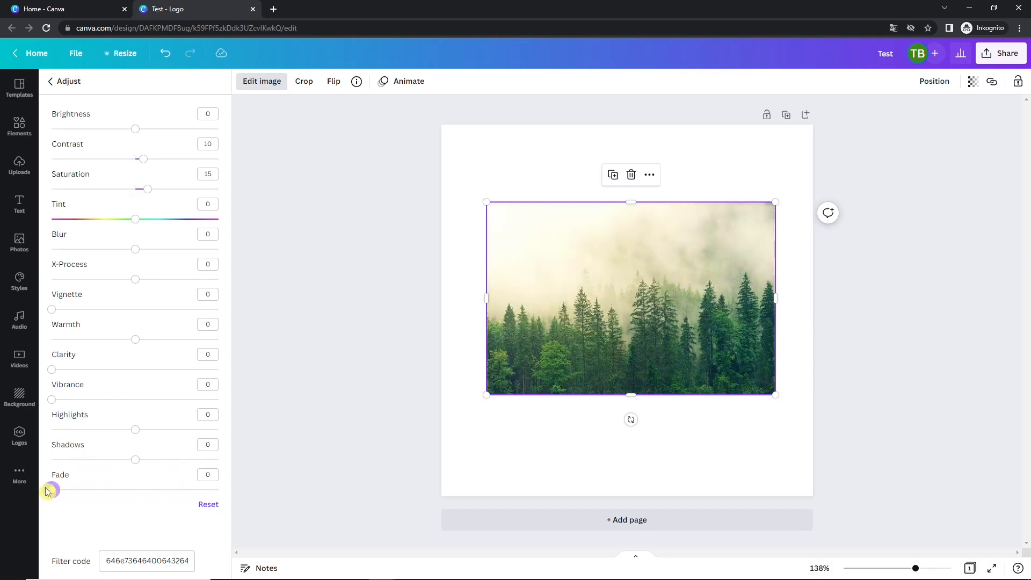
Step: Leave and reopen the full Adjust settings, and select the photo's filter code
left_click(68, 81)
left_click(207, 191)
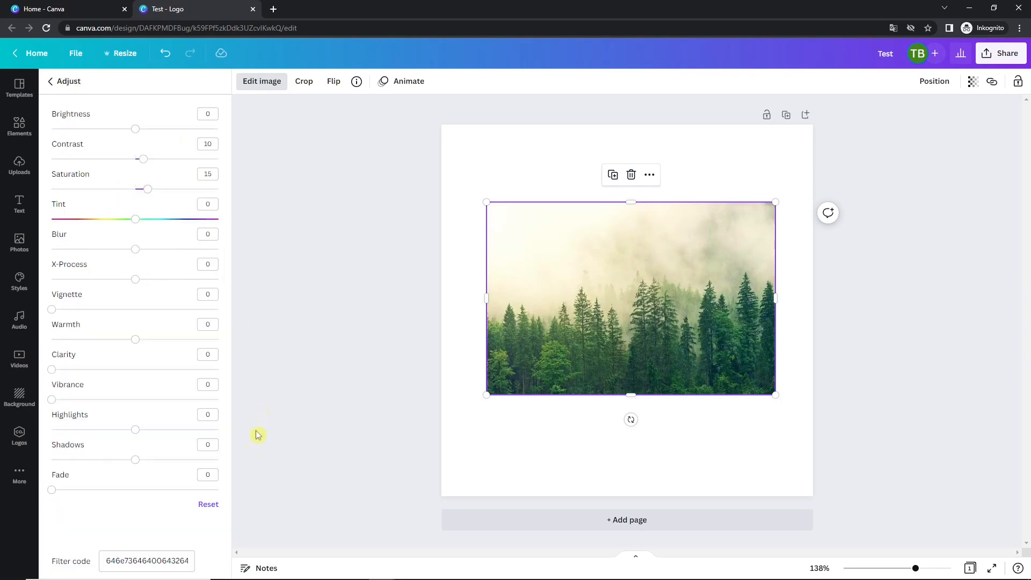
left_click_drag(187, 561, 87, 553)
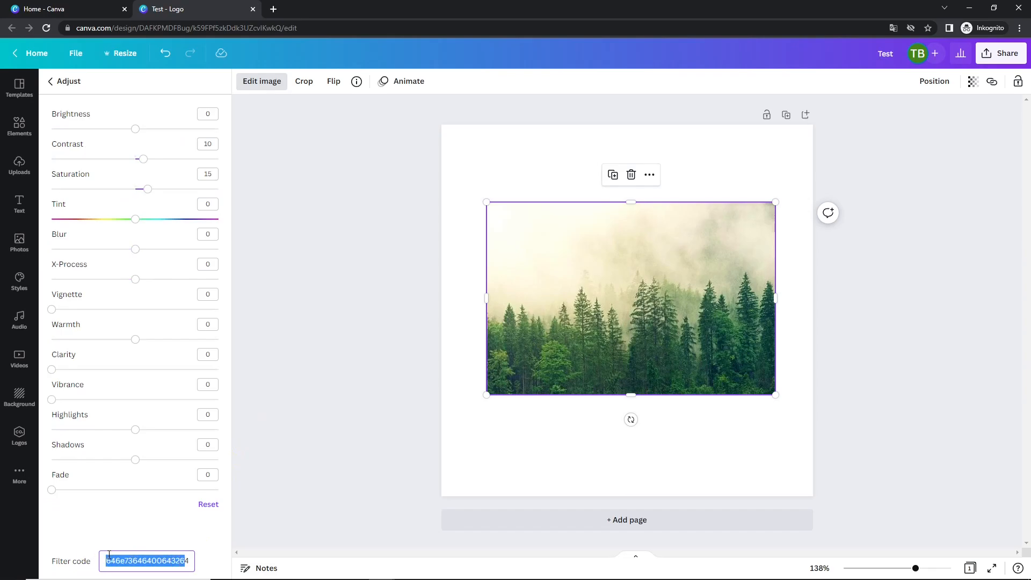
Step: Copy the selected filter code, paste it onto the page as text, and delete that text box
key("ctrl+c")
left_click(476, 199)
key("ctrl+v")
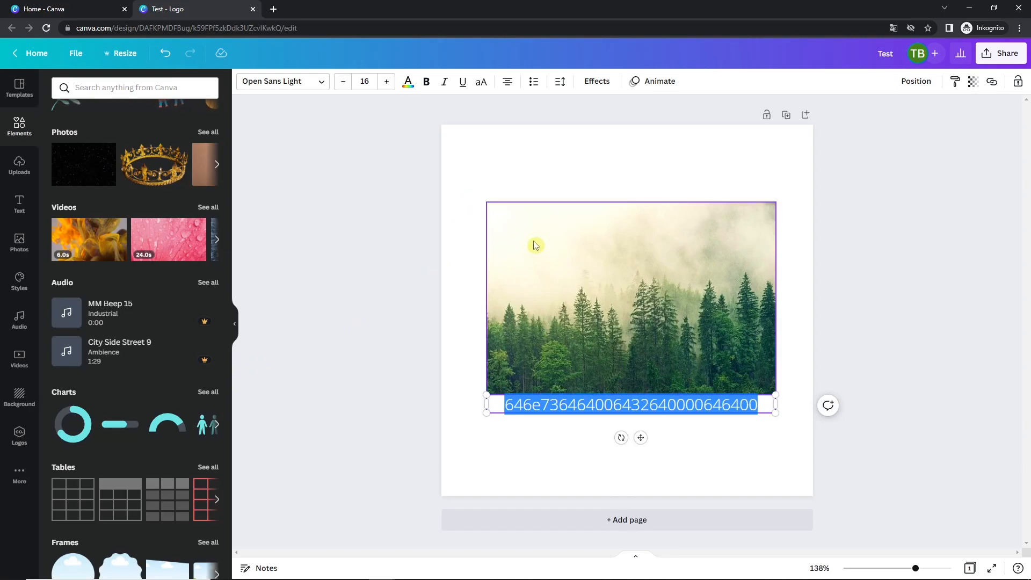
left_click(706, 447)
left_click(702, 413)
key("Delete")
Step: Reselect the forest photo and try the Epic, Solar and The blues filters from the full filter collection
left_click(663, 357)
left_click(270, 89)
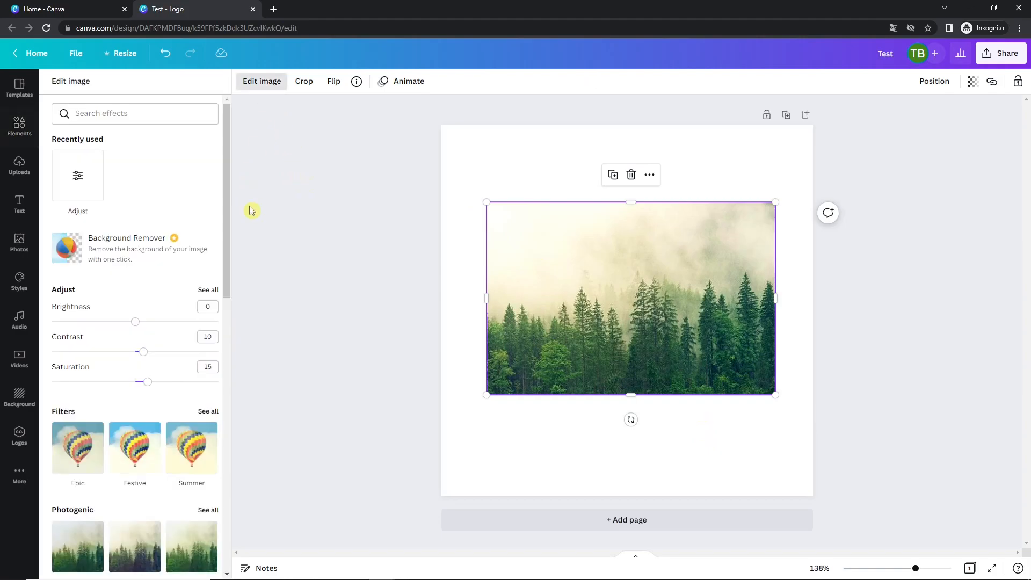
scroll(133, 264, "down", 2)
scroll(132, 267, "down", 2)
left_click(133, 267)
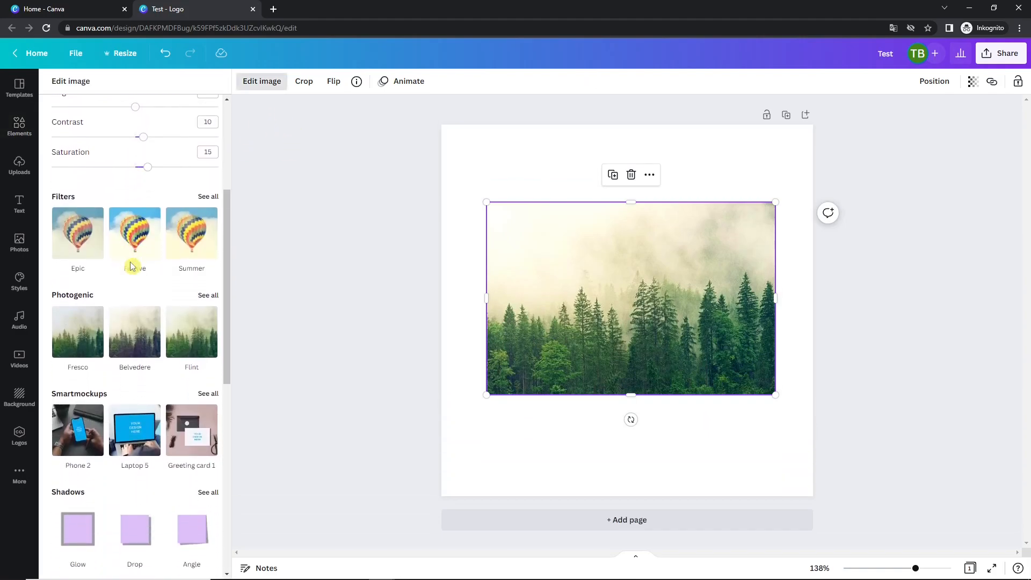
left_click(60, 199)
left_click(208, 198)
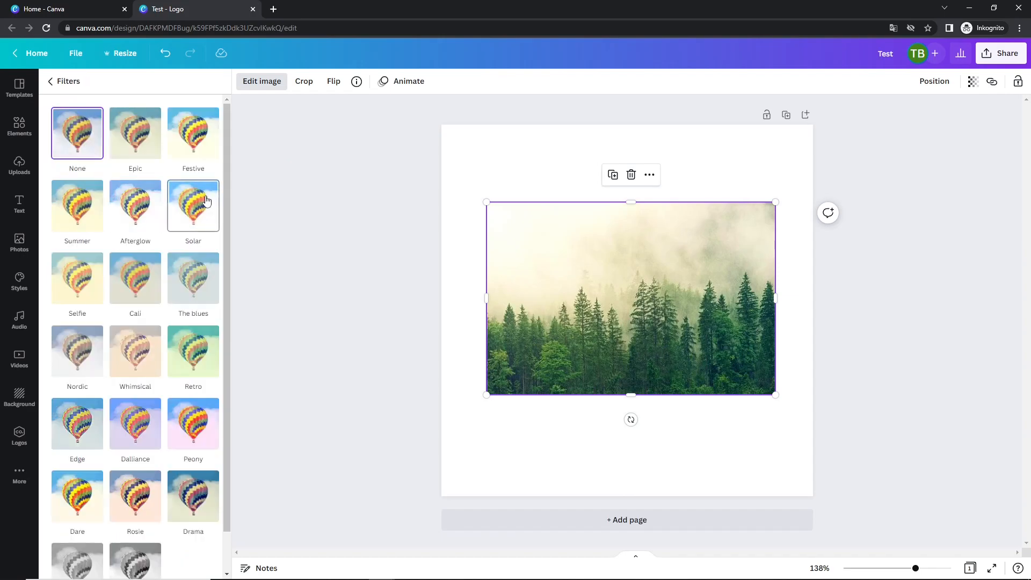
left_click(132, 118)
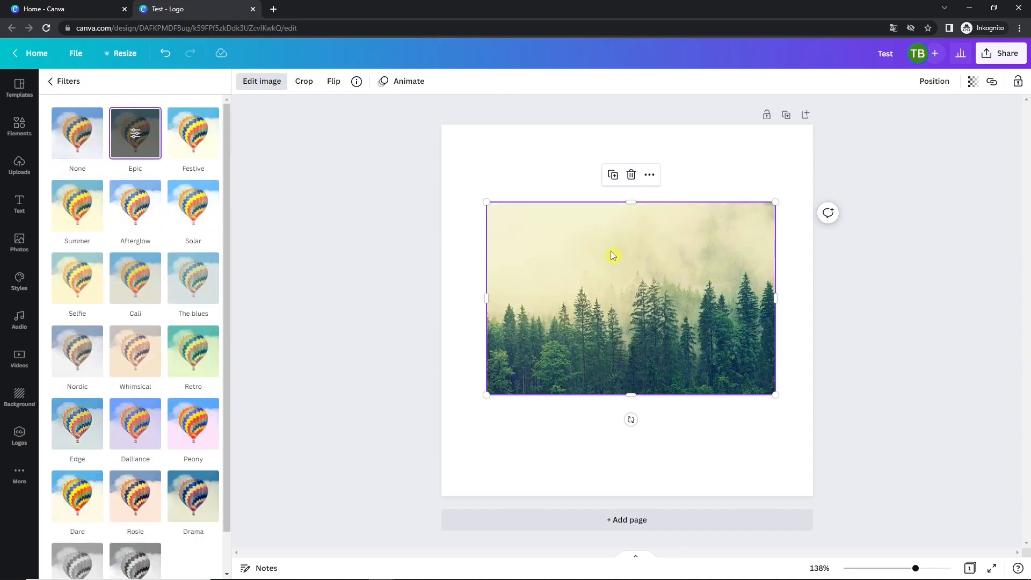
left_click(214, 215)
left_click(200, 290)
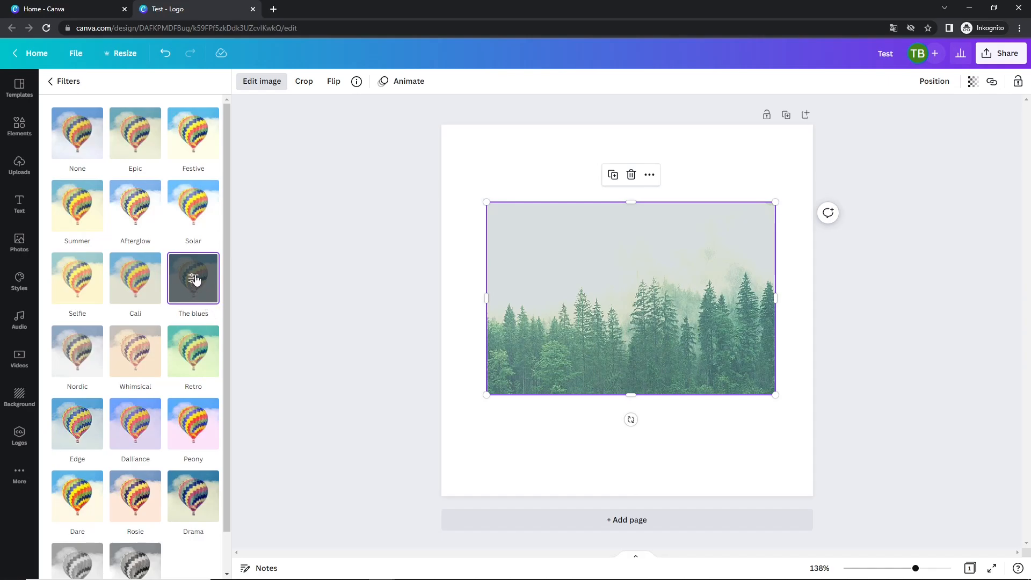
Step: Try the Retro filter on the photo with its intensity at 24, and set the filter back to None
left_click(194, 353)
left_click(195, 354)
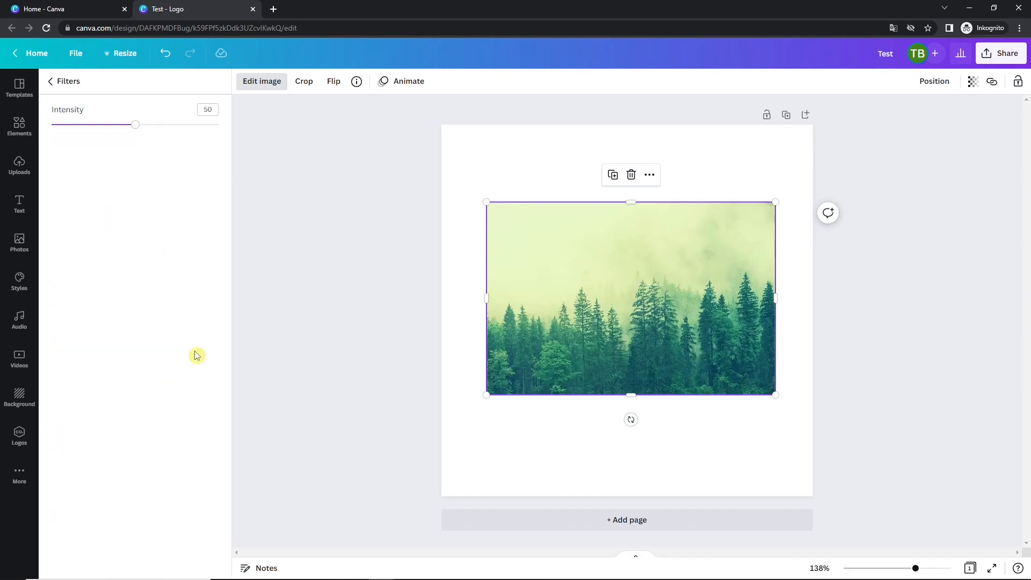
left_click_drag(131, 129, 180, 126)
left_click(94, 130)
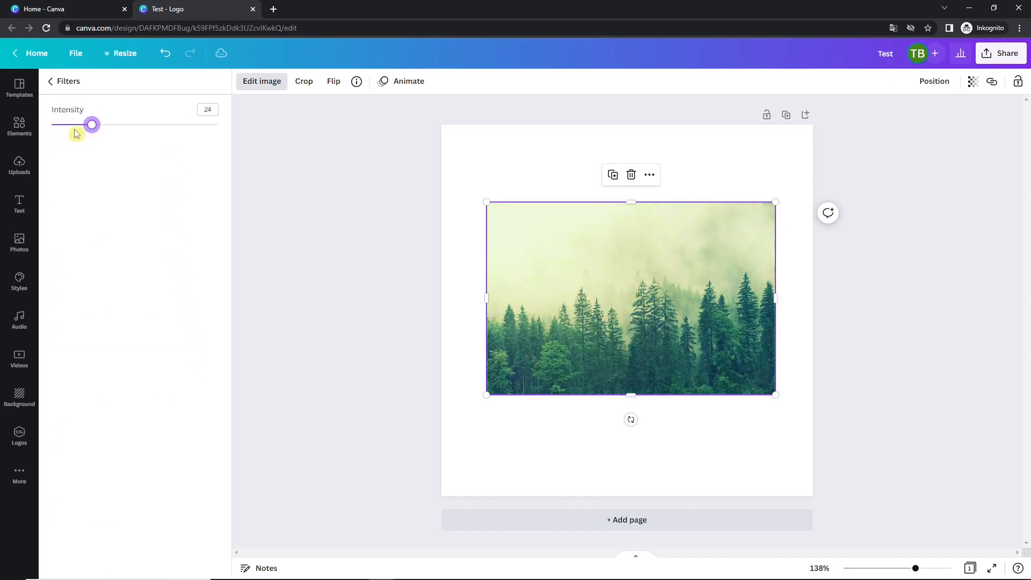
left_click(57, 84)
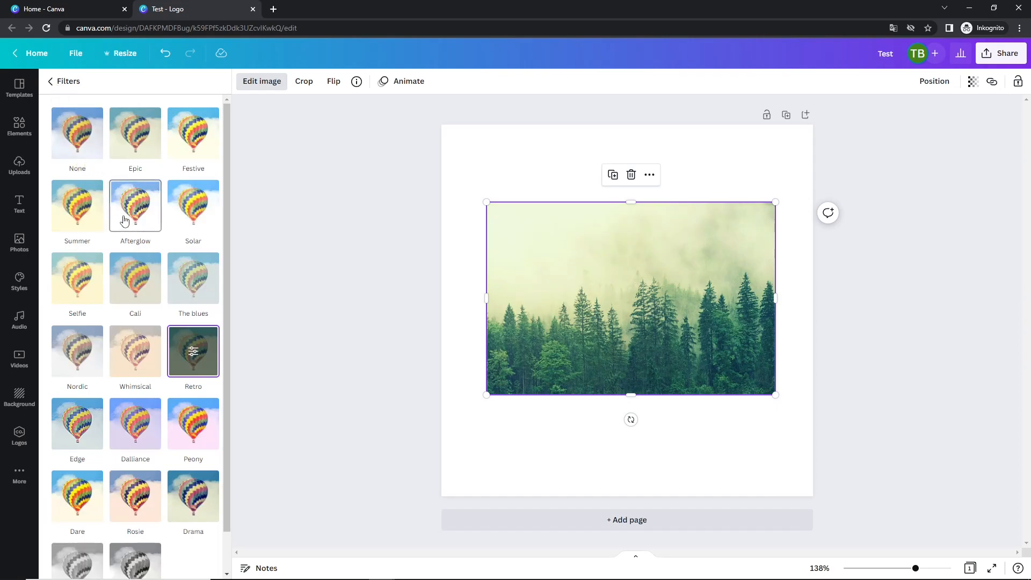
left_click(80, 143)
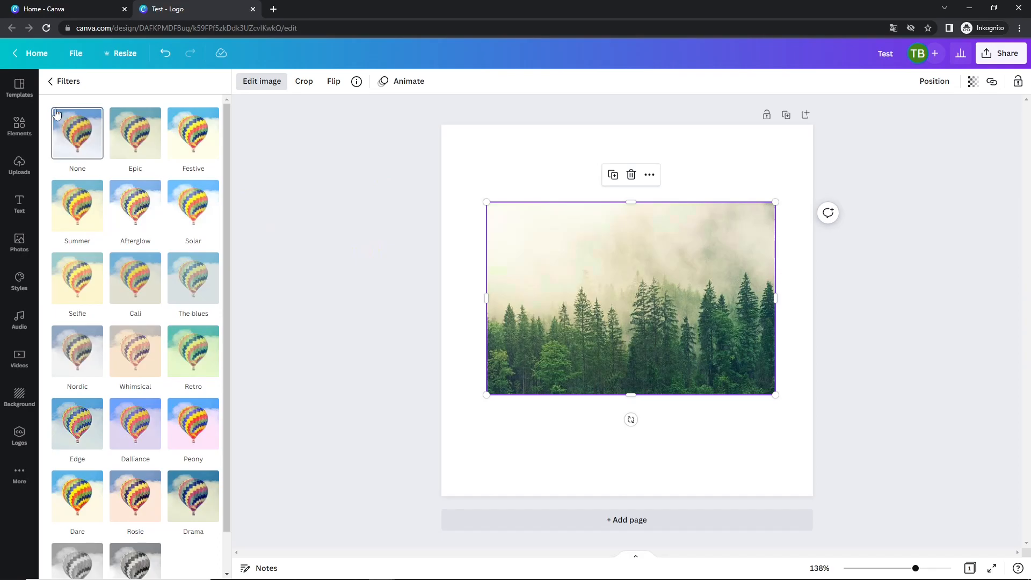
Step: Look over the image editing options and try the Fresco and Flint effects from the full Photogenic collection
left_click(52, 82)
scroll(129, 224, "down", 2)
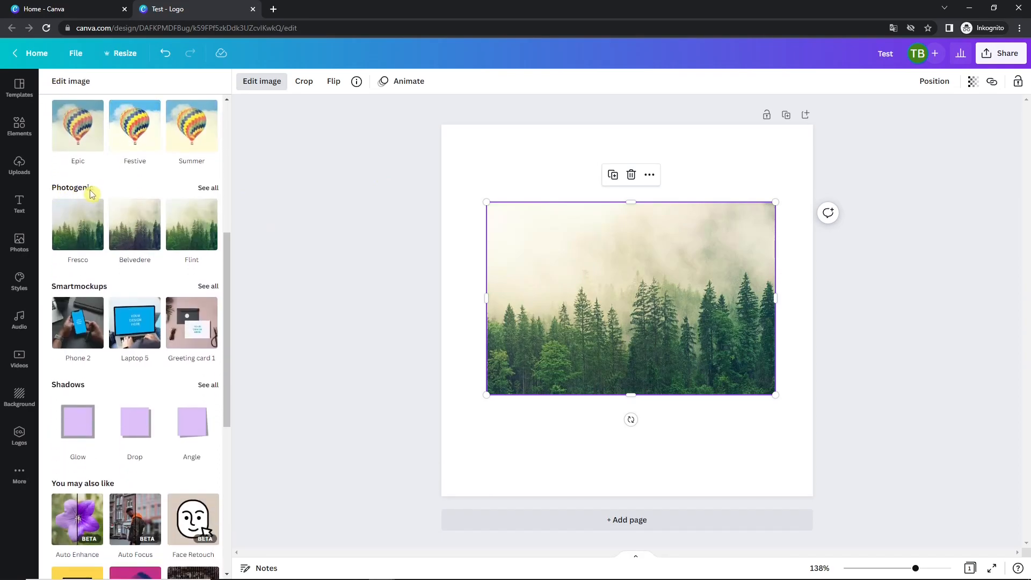
scroll(161, 295, "down", 6)
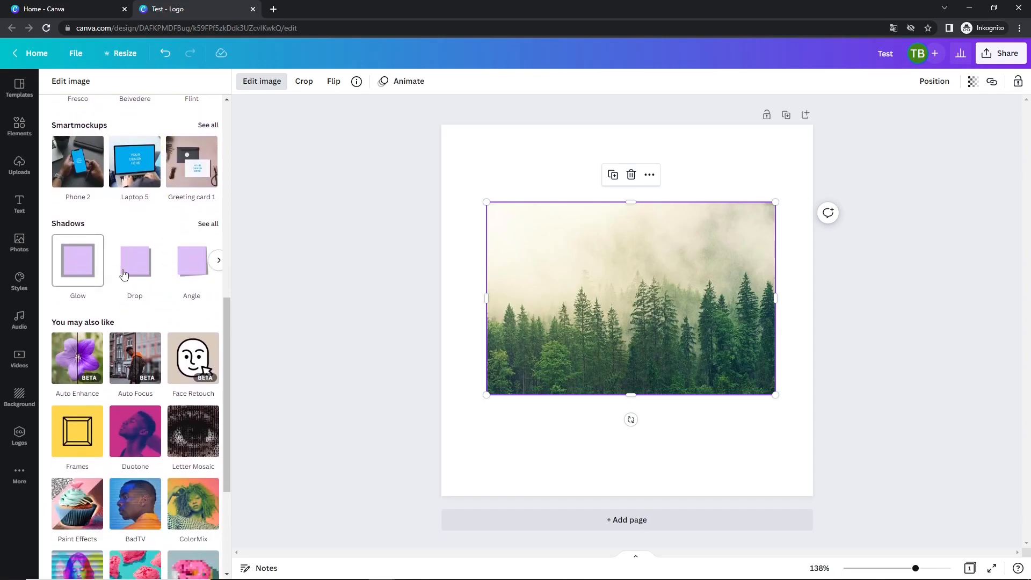
scroll(148, 274, "up", 10)
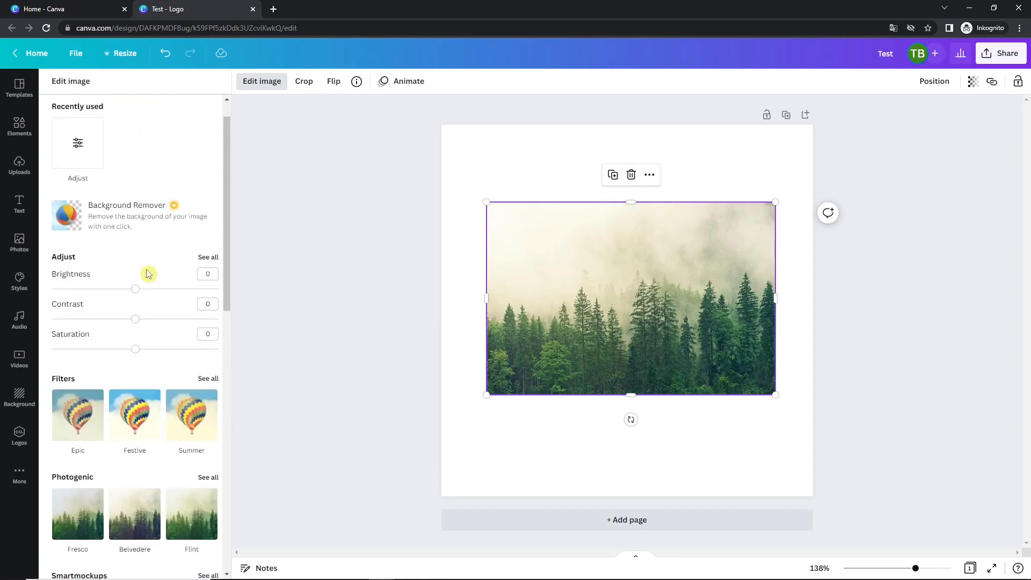
scroll(148, 273, "down", 6)
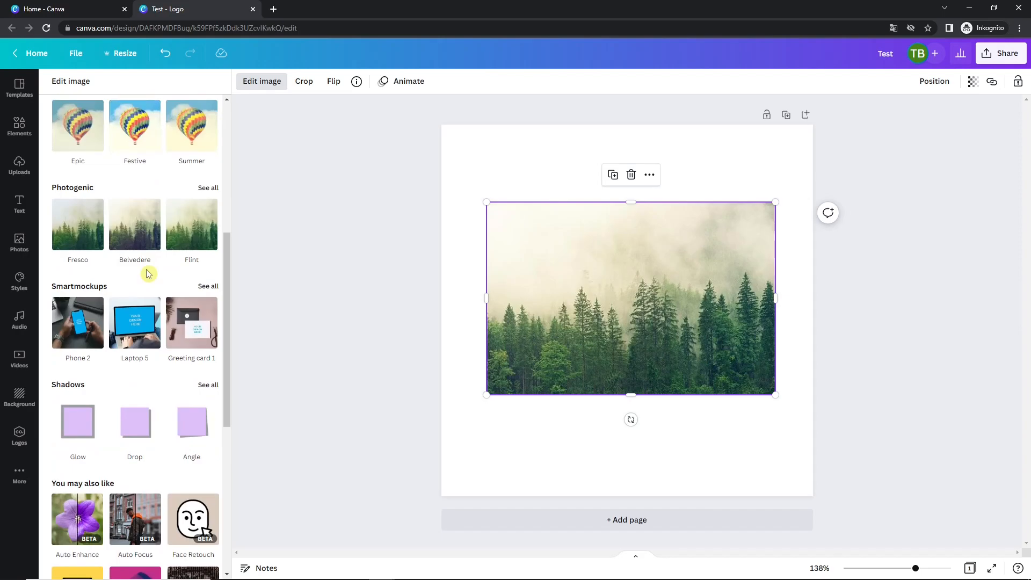
left_click(204, 192)
scroll(139, 247, "down", 3)
scroll(139, 247, "up", 3)
left_click(102, 230)
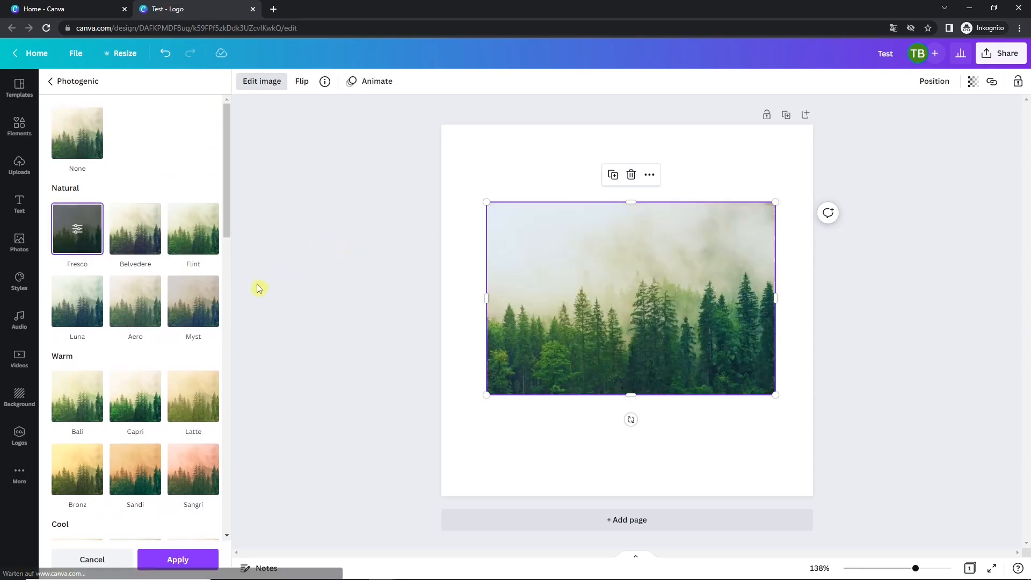
left_click(208, 248)
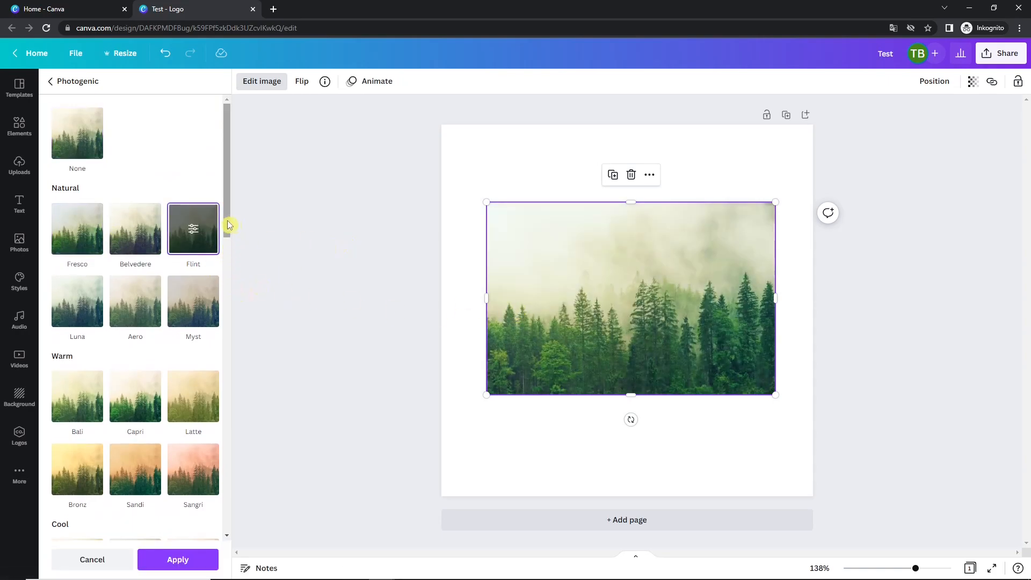
Step: Browse the Photogenic groups and try the Whimsi and Hazel effects from the Soft group on the photo
scroll(191, 256, "down", 3)
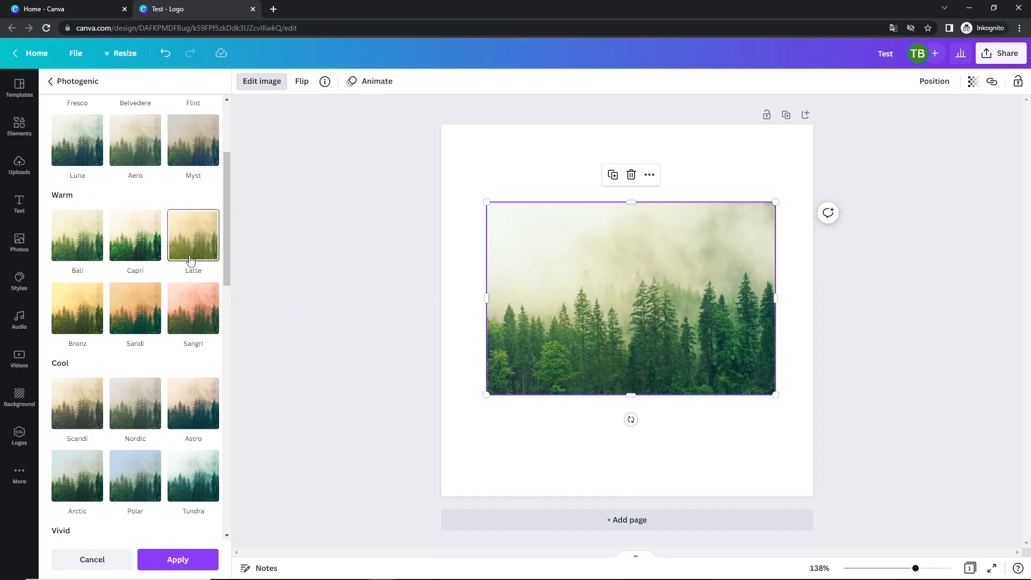
scroll(191, 260, "up", 3)
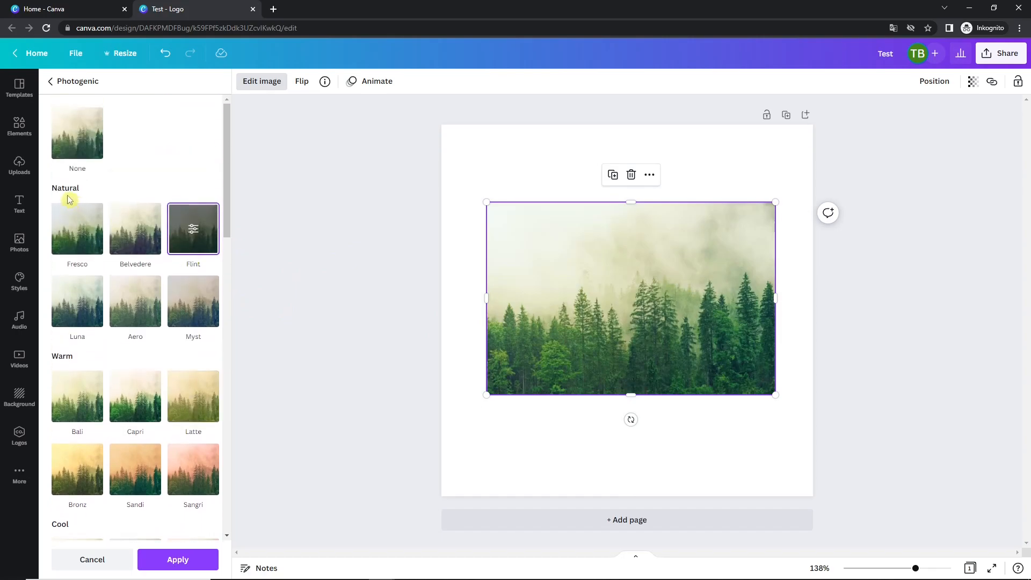
scroll(69, 199, "down", 5)
scroll(80, 266, "down", 3)
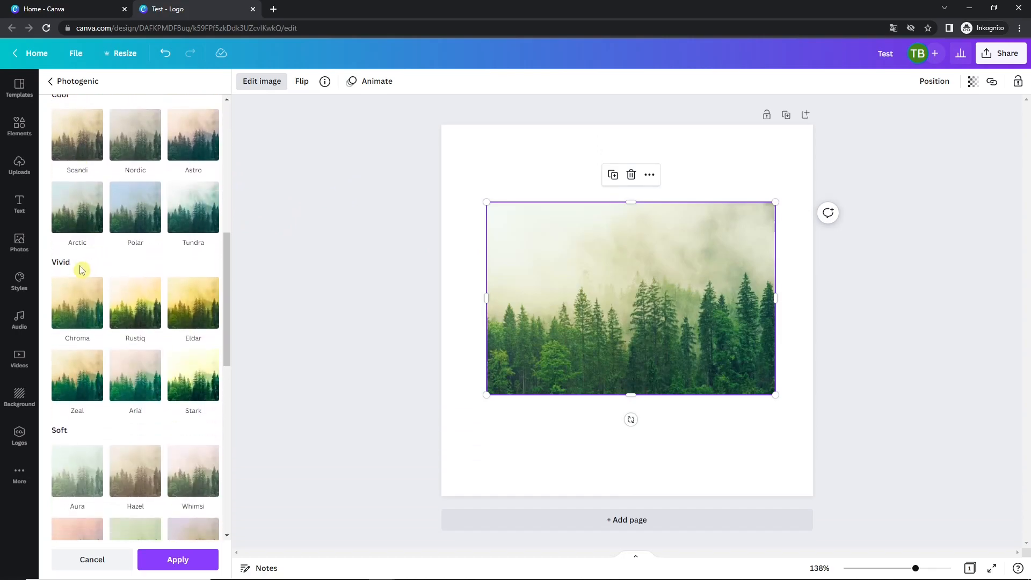
scroll(81, 268, "down", 3)
left_click(180, 319)
left_click(154, 318)
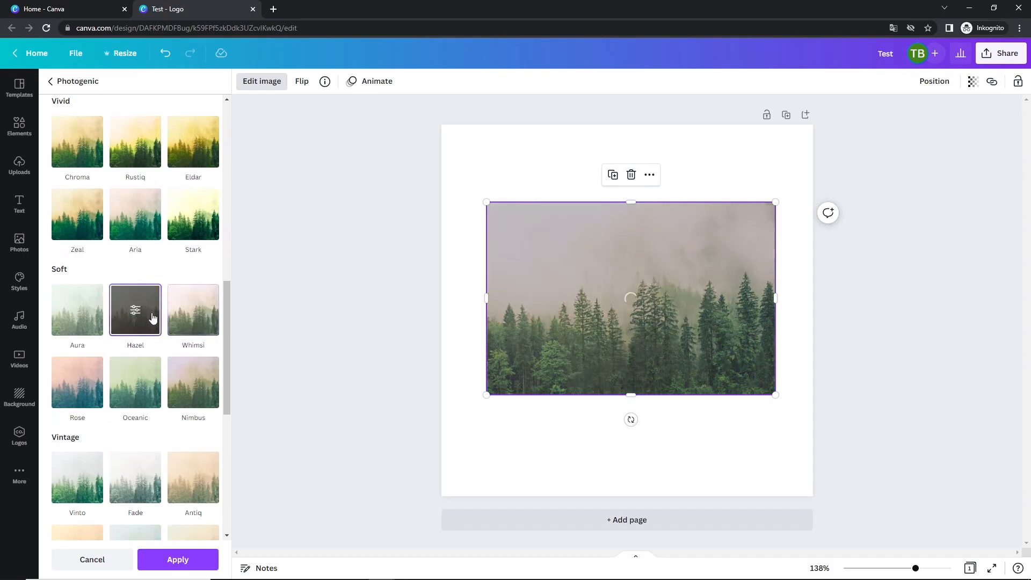
Step: Try the Vinto, Fade and Heatwave Photogenic effects on the photo and set the effect back to None
scroll(161, 333, "down", 5)
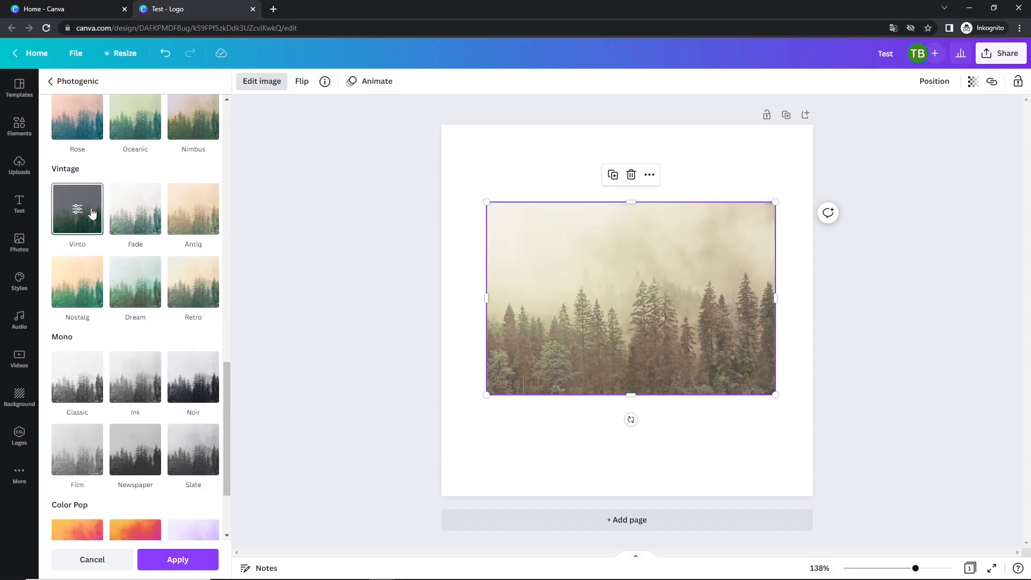
left_click(92, 213)
left_click(120, 211)
scroll(124, 225, "down", 2)
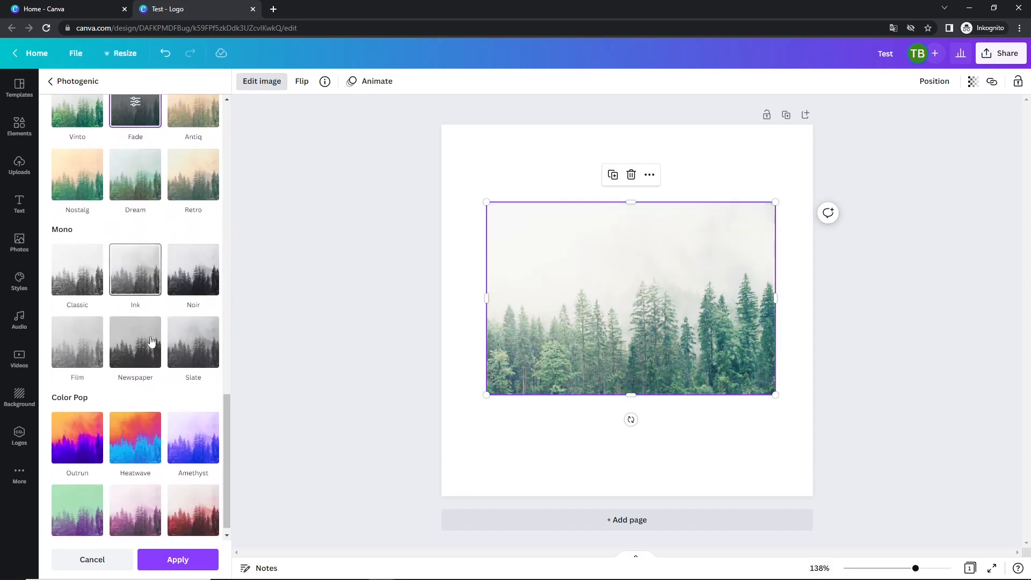
scroll(144, 370, "down", 1)
left_click(152, 418)
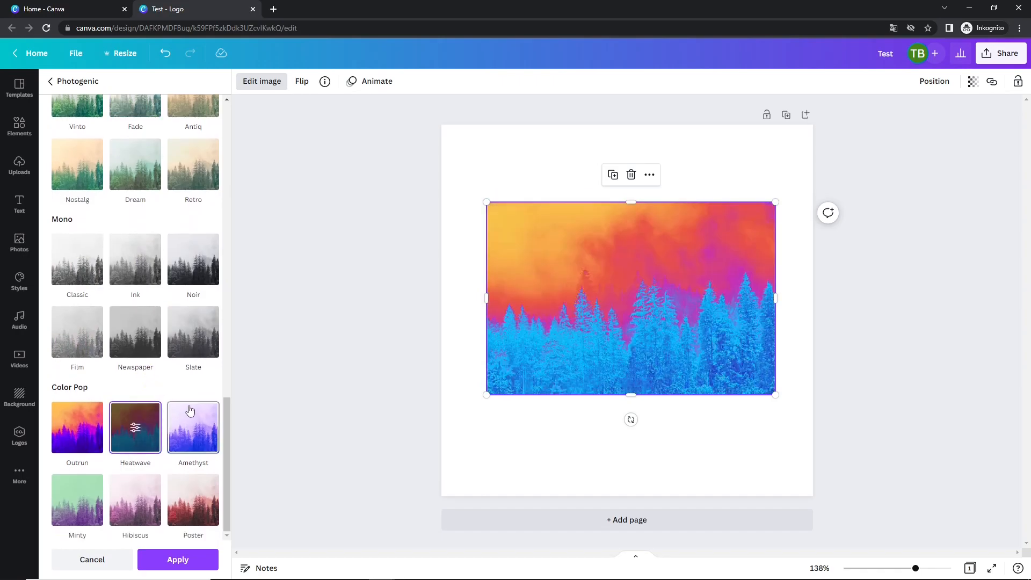
scroll(159, 299, "up", 15)
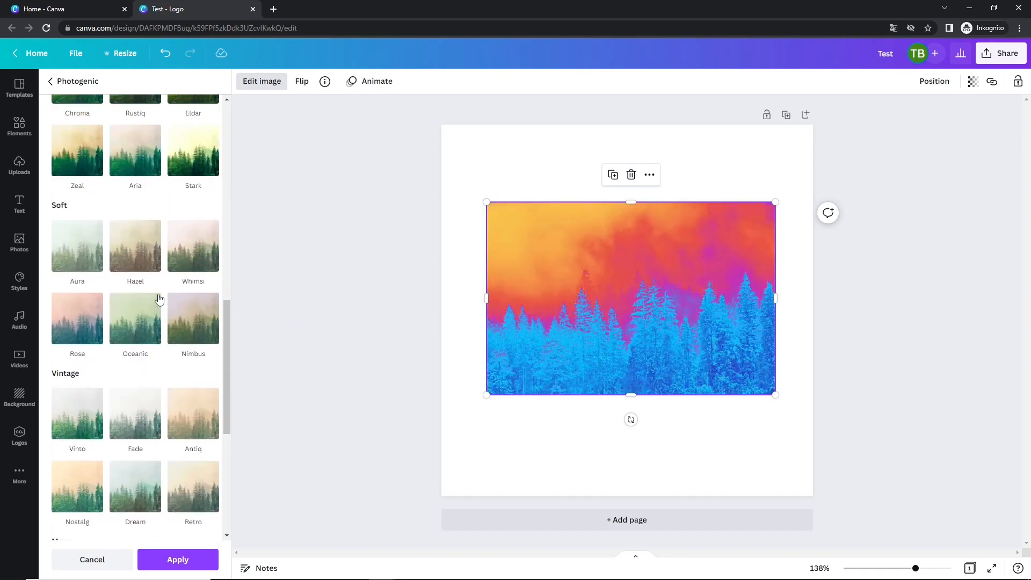
left_click(102, 160)
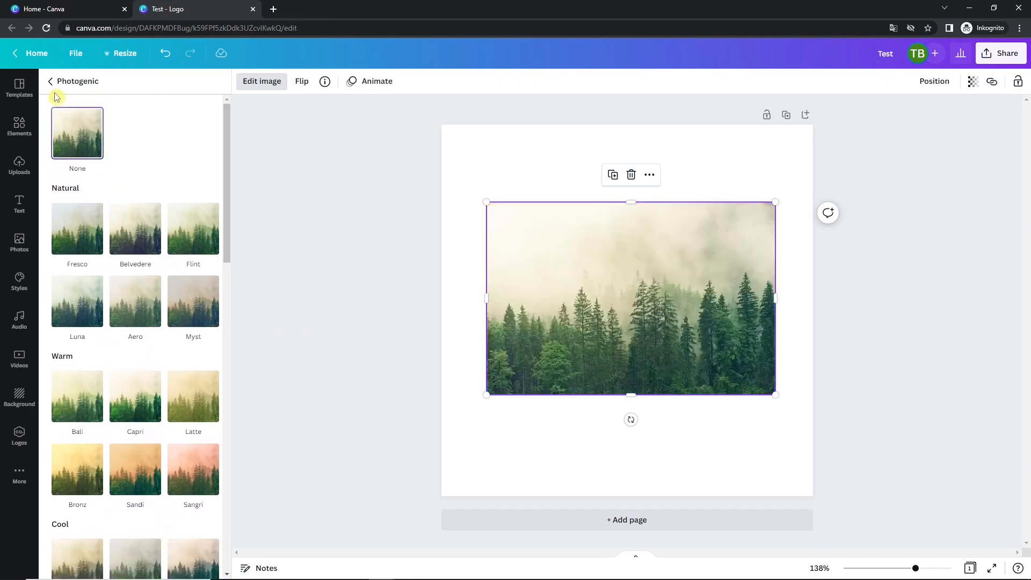
Step: Browse the full Smartmockups collection and place the forest photo in the Book 1 mockup
left_click(50, 81)
scroll(150, 278, "up", 2)
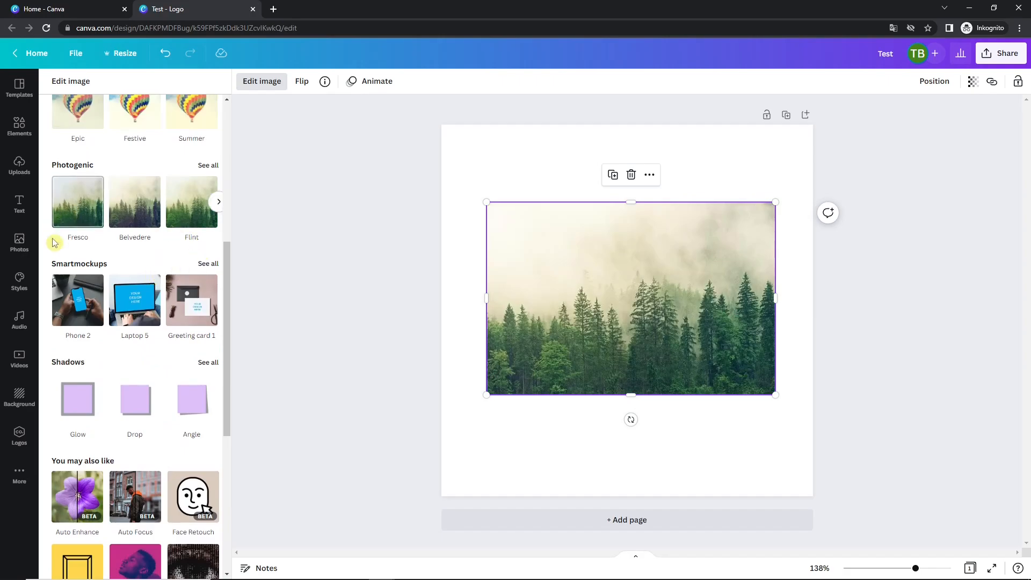
left_click(208, 264)
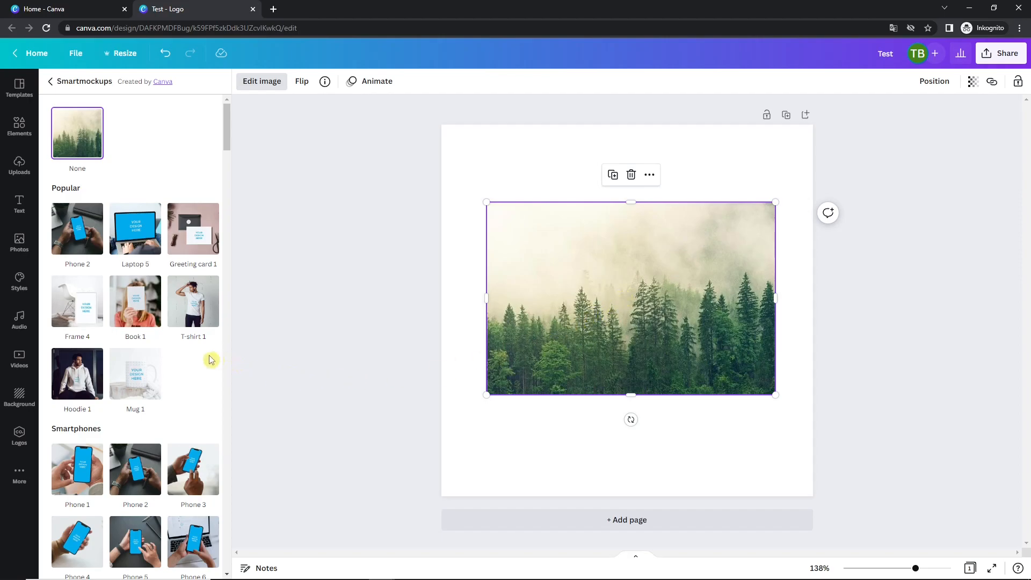
scroll(207, 357, "down", 7)
scroll(161, 272, "up", 5)
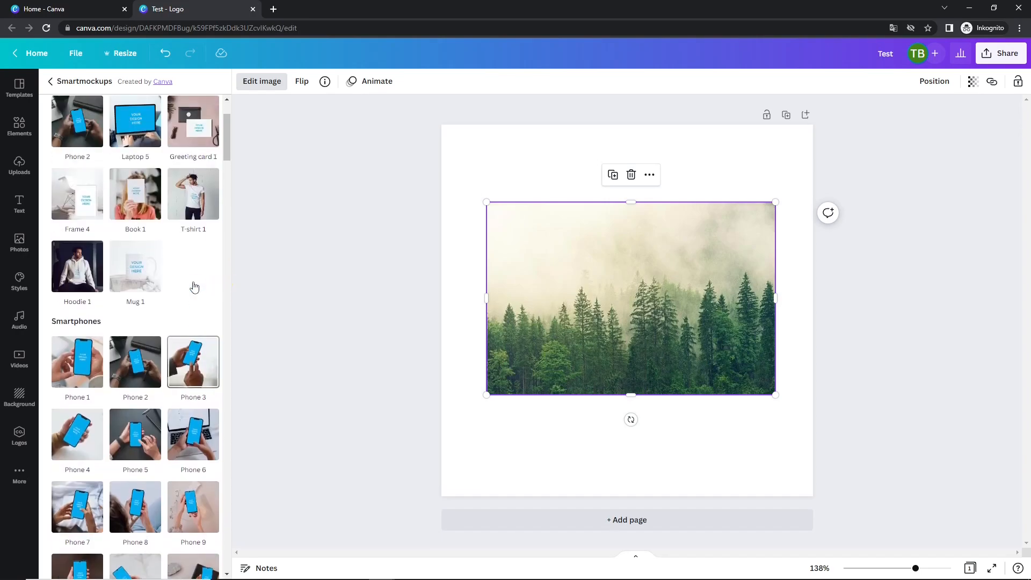
scroll(195, 288, "up", 2)
left_click(134, 317)
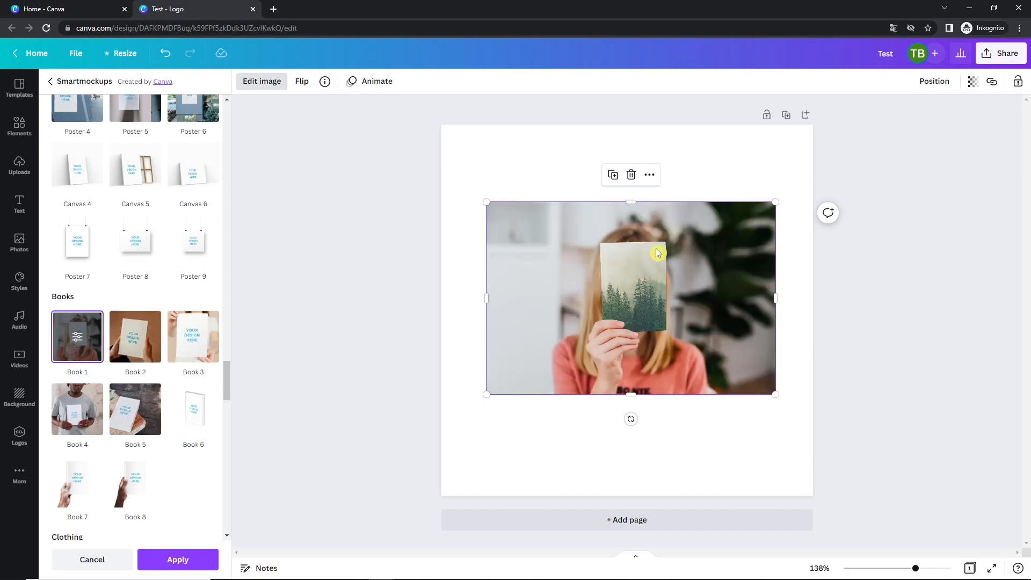
Step: Browse the other mockup groups, try the photo in Frame 2, and switch it to the Business card 5 mockup
scroll(145, 326, "down", 7)
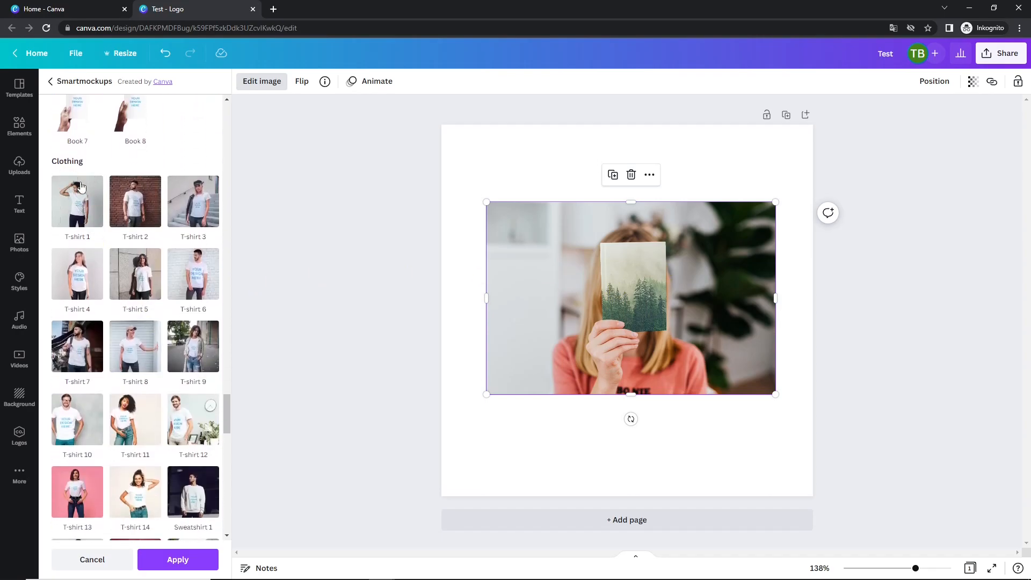
scroll(123, 215, "down", 6)
scroll(125, 221, "down", 5)
scroll(128, 231, "down", 6)
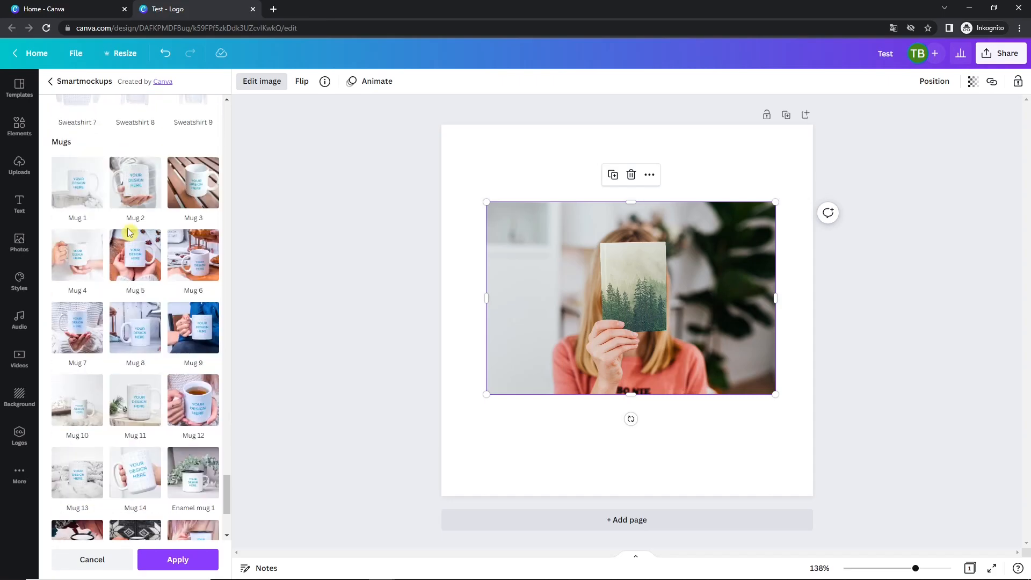
scroll(124, 269, "down", 4)
scroll(129, 301, "up", 20)
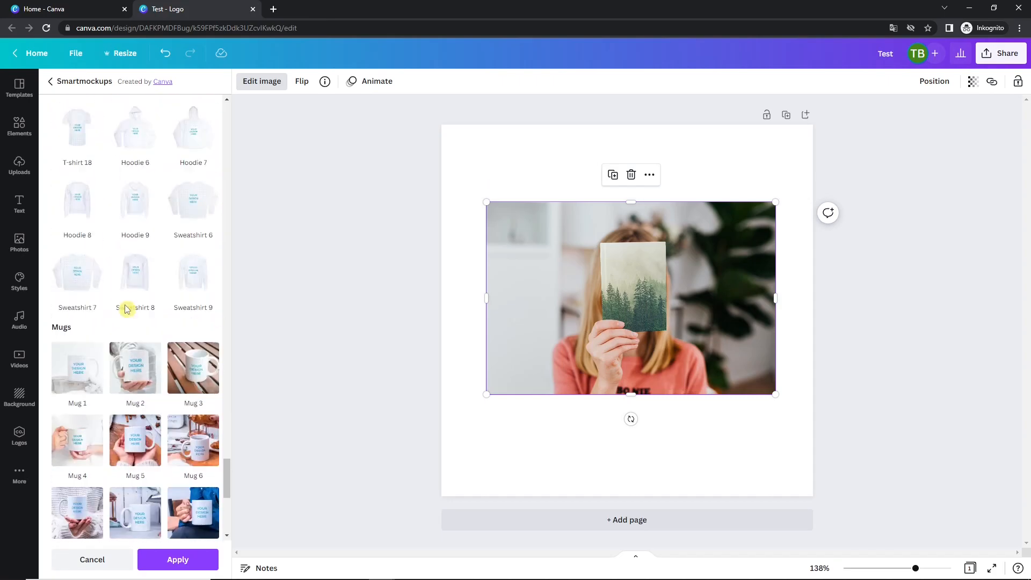
scroll(150, 297, "up", 8)
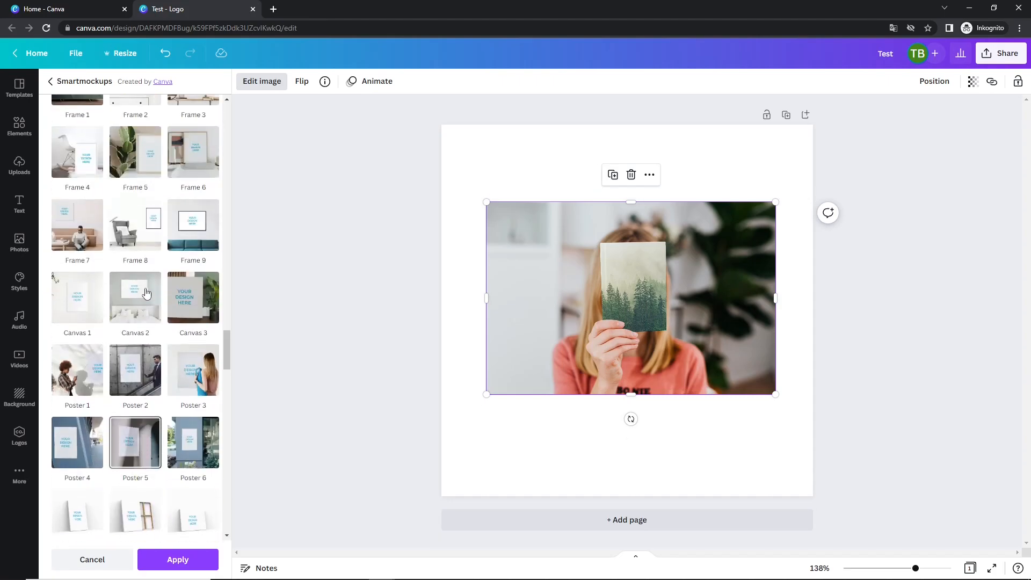
left_click(144, 363)
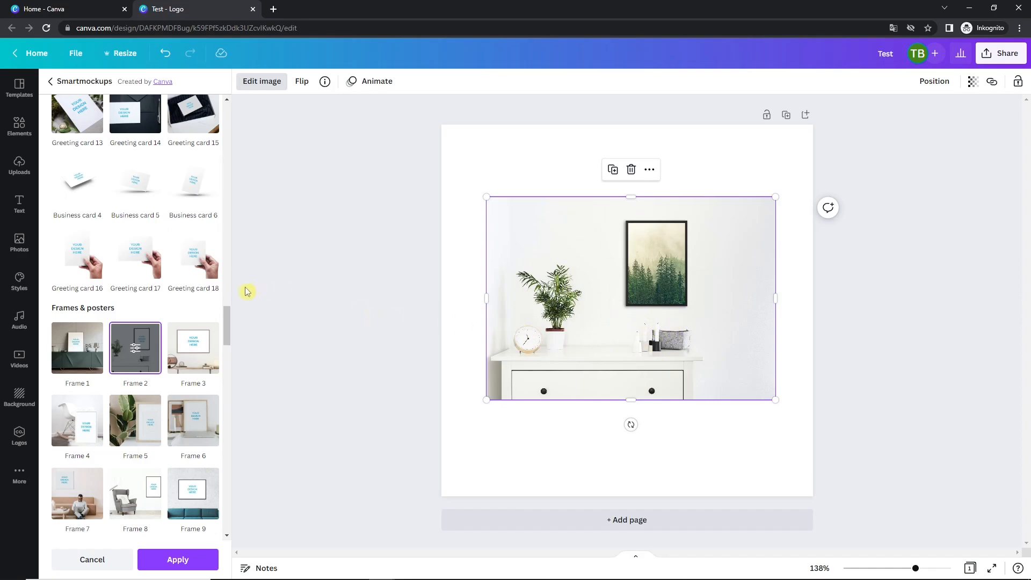
left_click(155, 195)
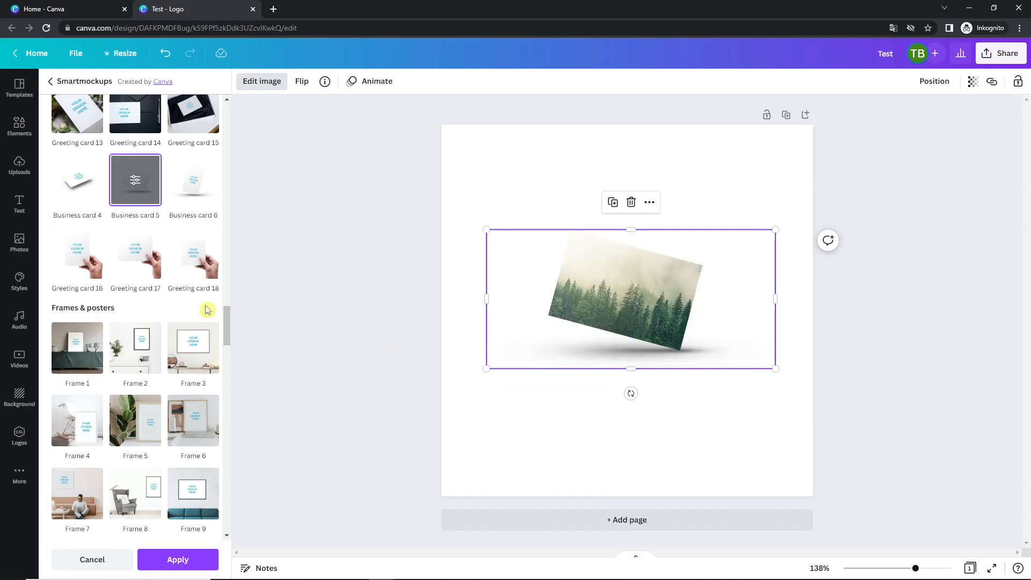
Step: Try the forest photo in the Business card 3 and Laptop 17 mockups and discard the mockup
scroll(157, 358, "up", 10)
left_click(194, 282)
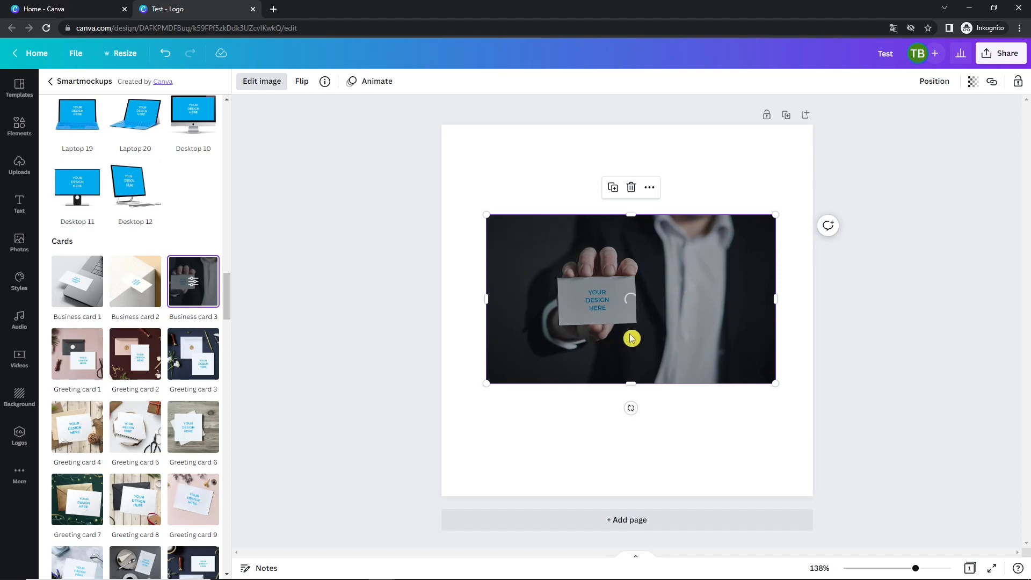
scroll(158, 297, "down", 1)
scroll(158, 297, "up", 4)
scroll(158, 297, "up", 2)
left_click(154, 303)
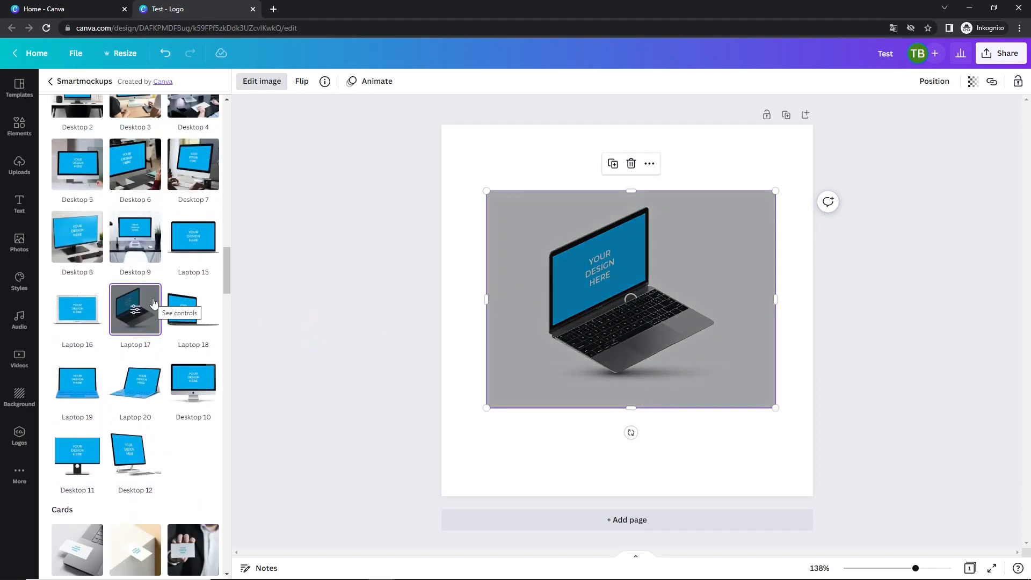
scroll(156, 300, "up", 2)
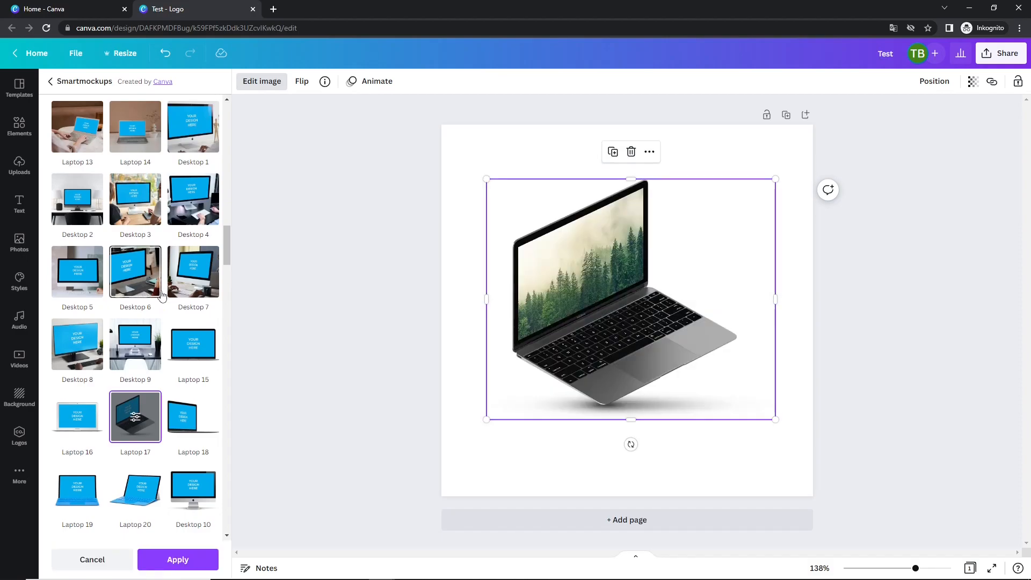
scroll(161, 296, "up", 10)
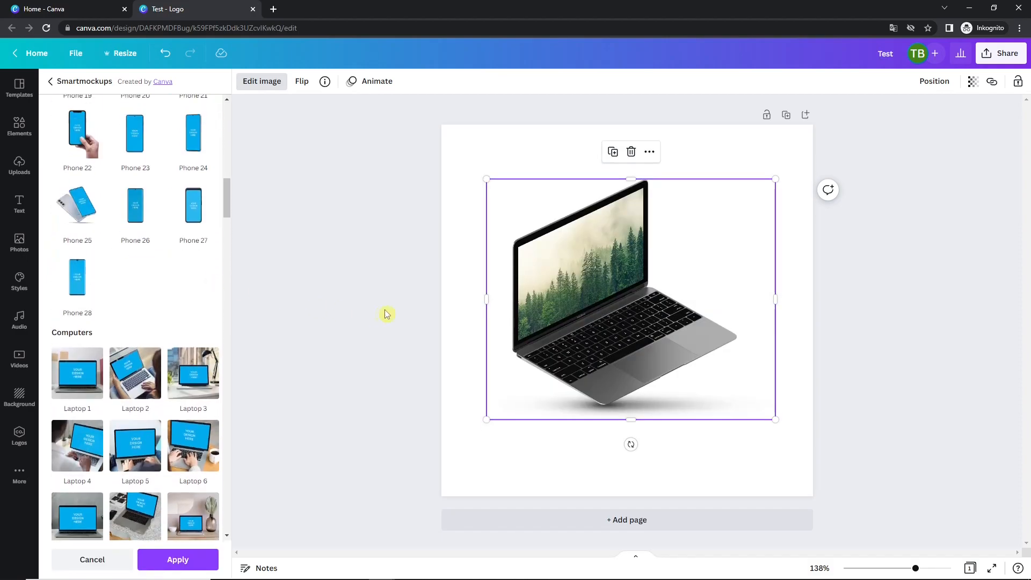
scroll(152, 210, "up", 15)
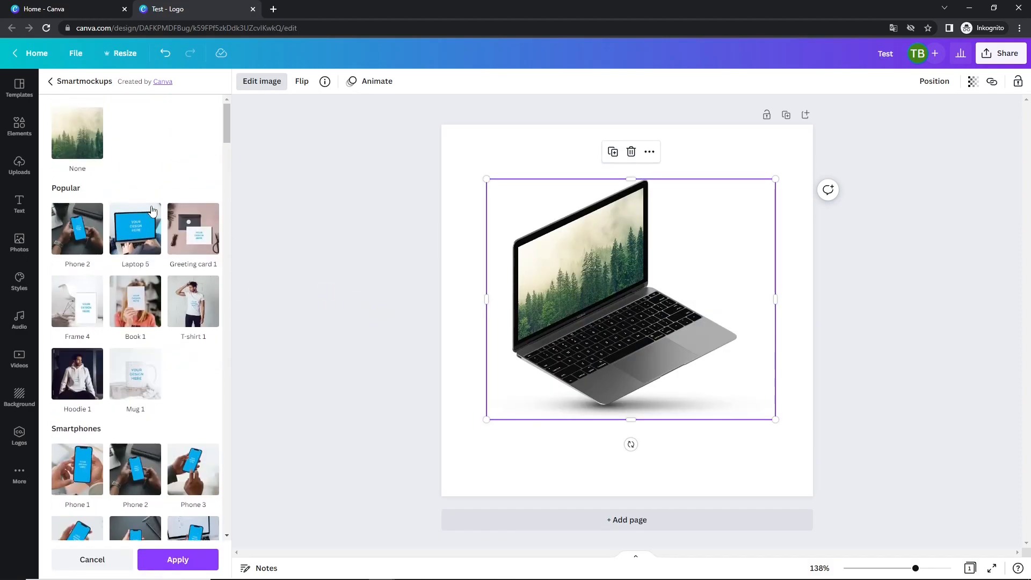
left_click(103, 559)
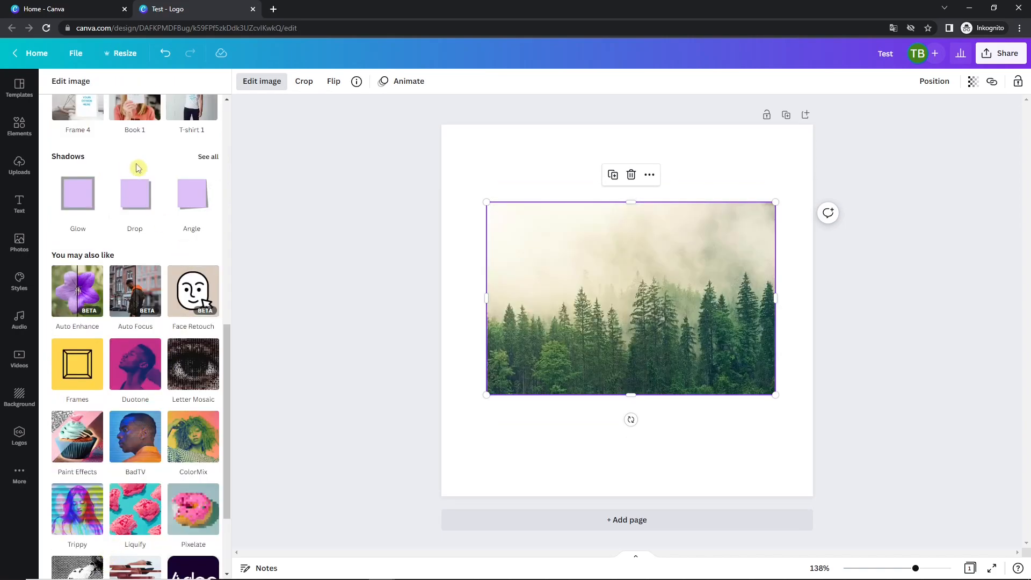
Step: Show all shadow styles, try the Drop shadow on the photo with its settings open, and discard it
left_click(207, 157)
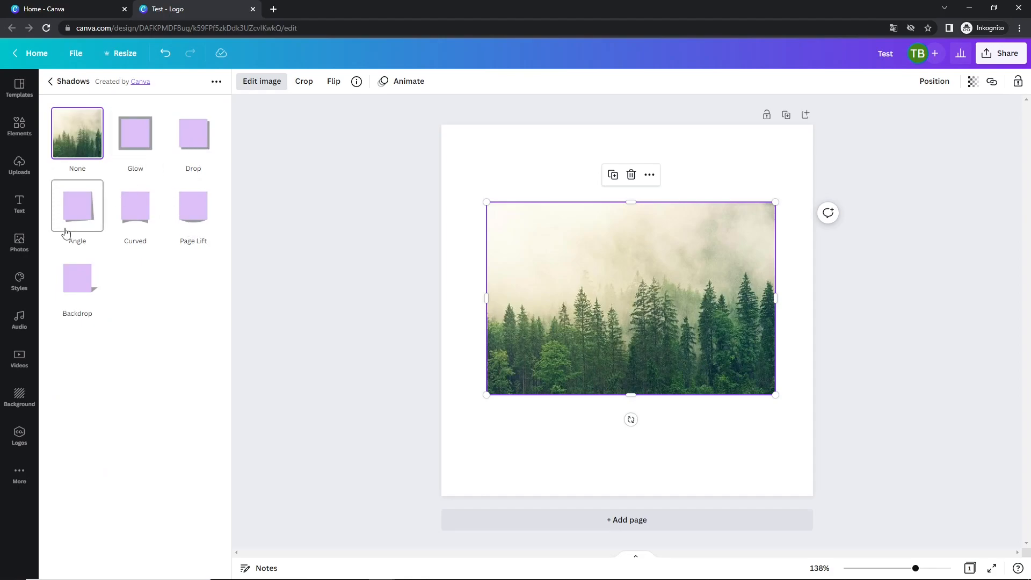
left_click(195, 142)
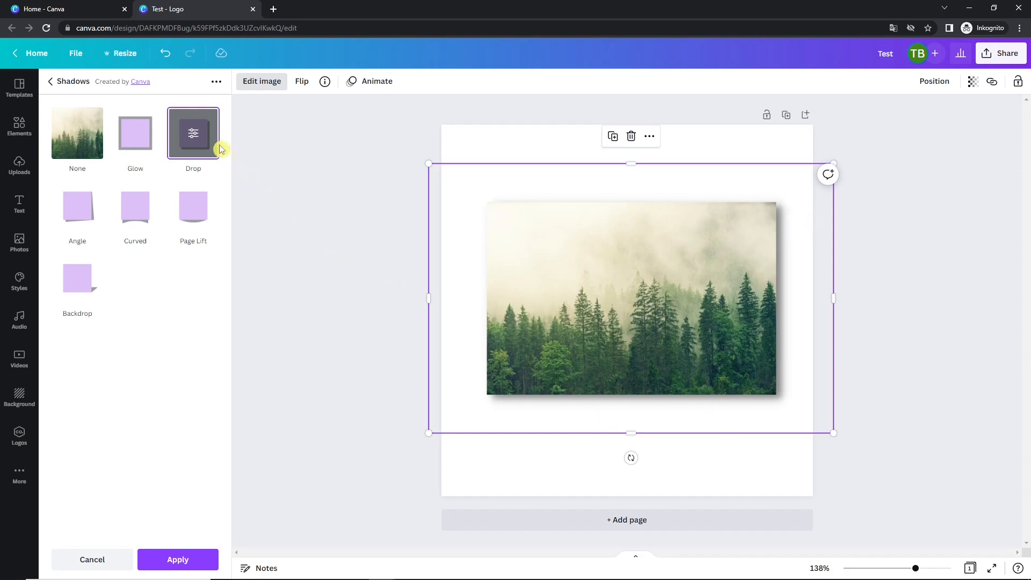
left_click(194, 134)
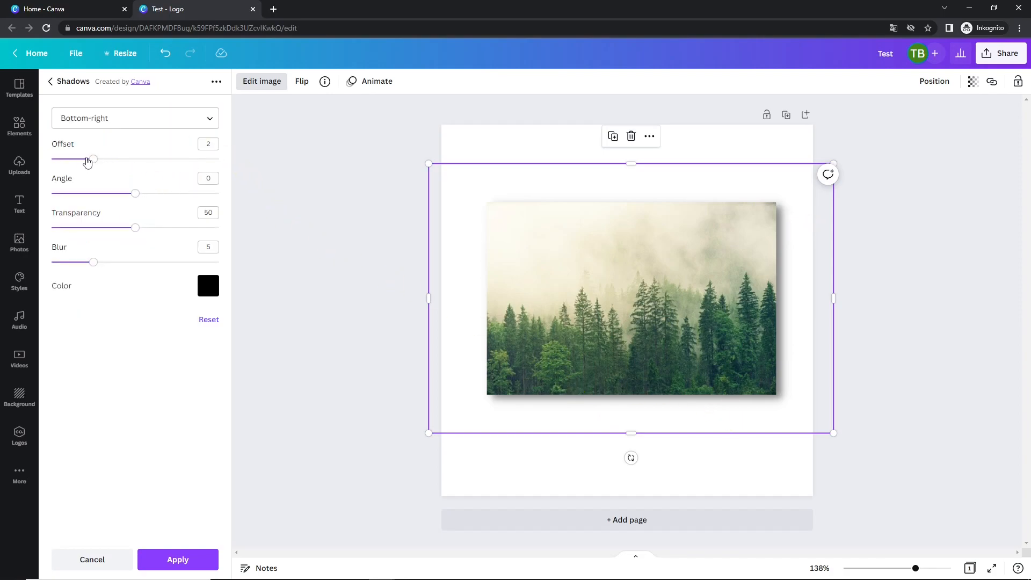
left_click(111, 130)
scroll(150, 248, "down", 2)
scroll(152, 251, "up", 2)
left_click(143, 343)
left_click(81, 561)
scroll(89, 233, "up", 2)
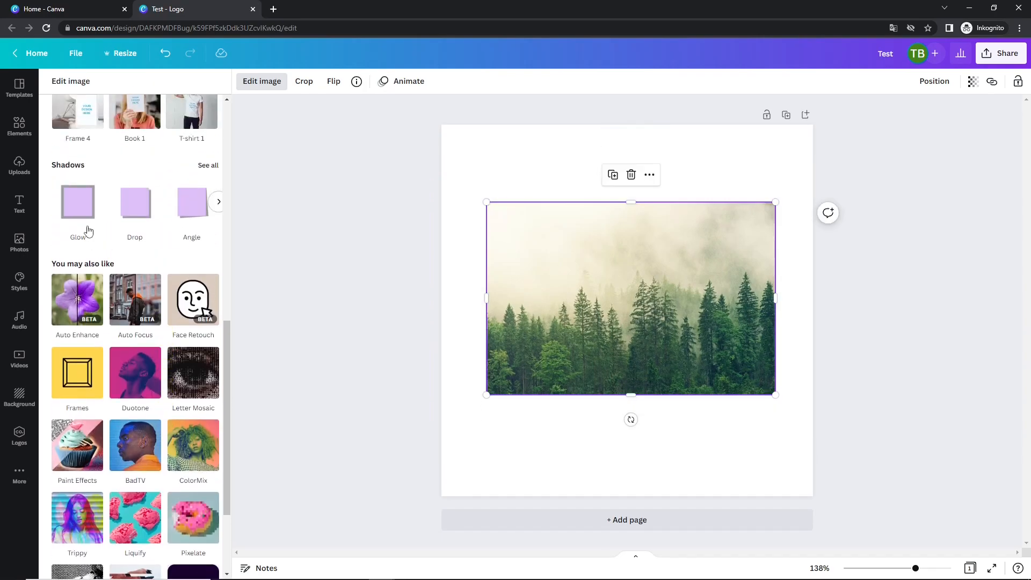
Step: Try the Glow, Angle, Curved, Page Lift and Backdrop shadows on the photo and discard the shadow
left_click(89, 231)
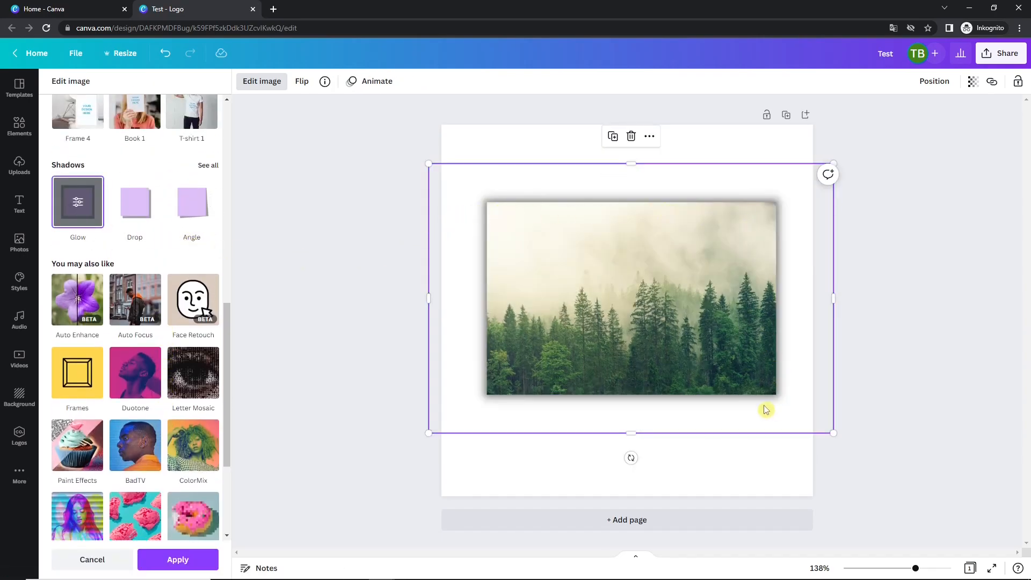
left_click(194, 217)
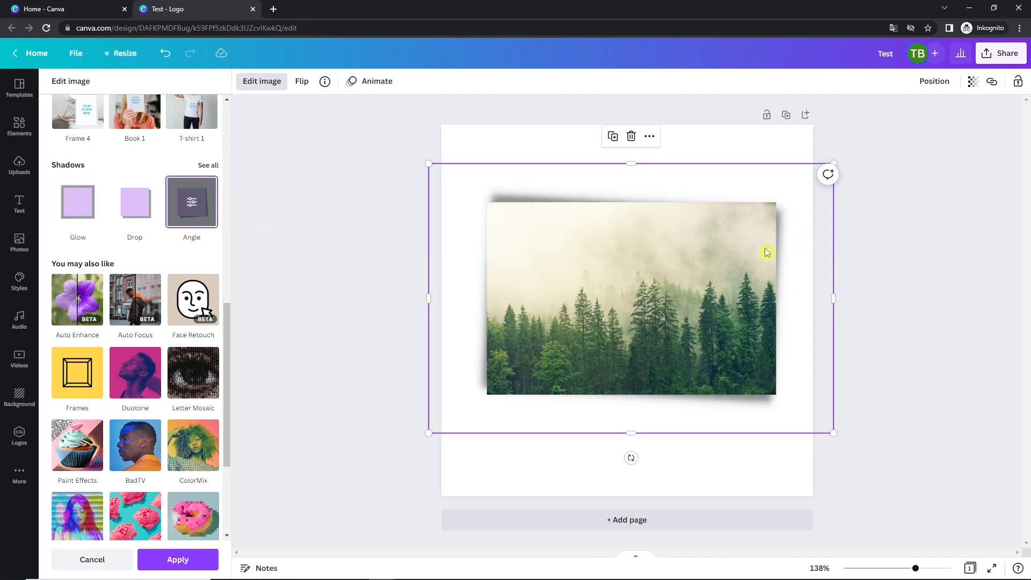
left_click(208, 165)
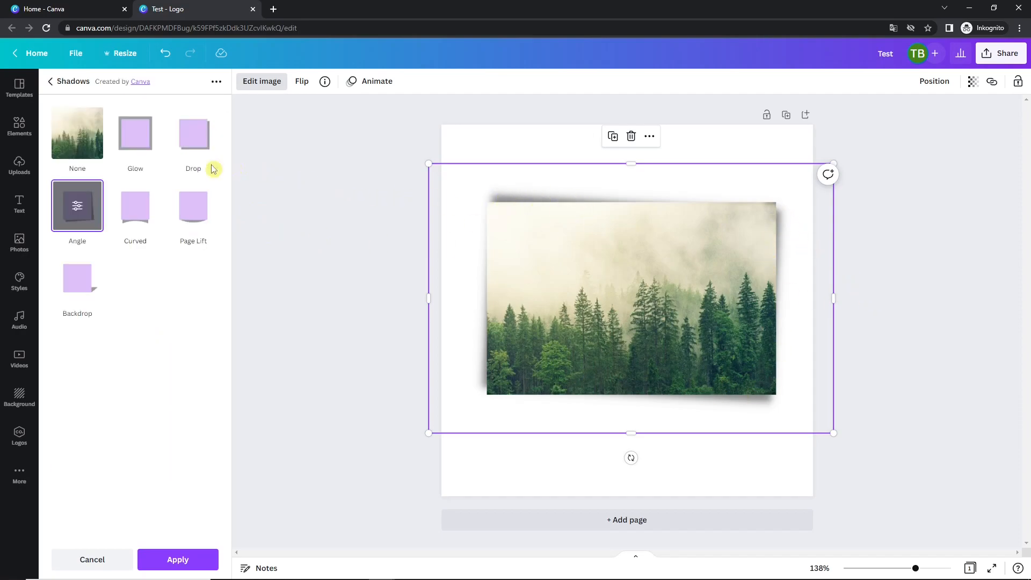
left_click(139, 229)
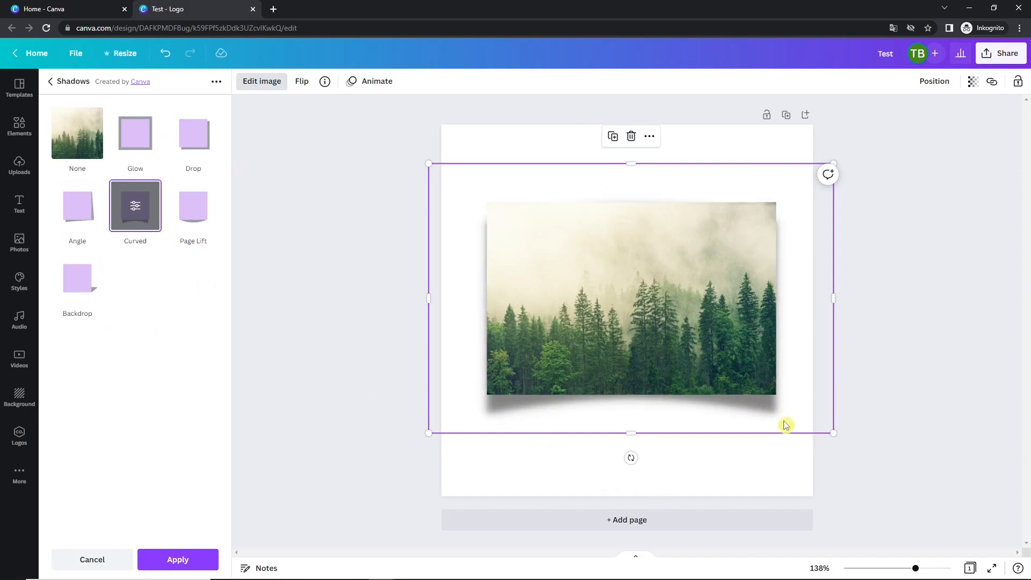
left_click(198, 207)
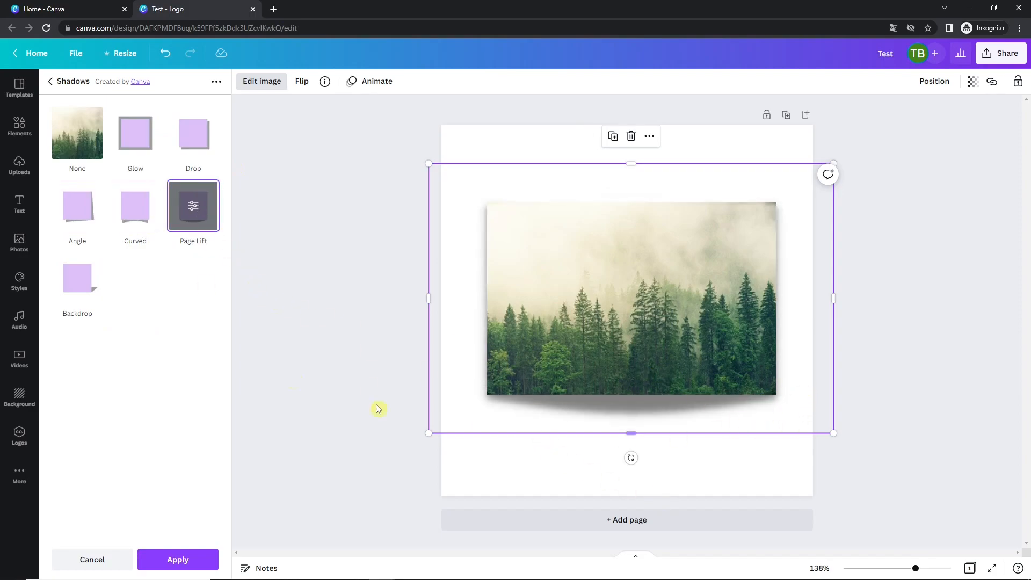
left_click(82, 299)
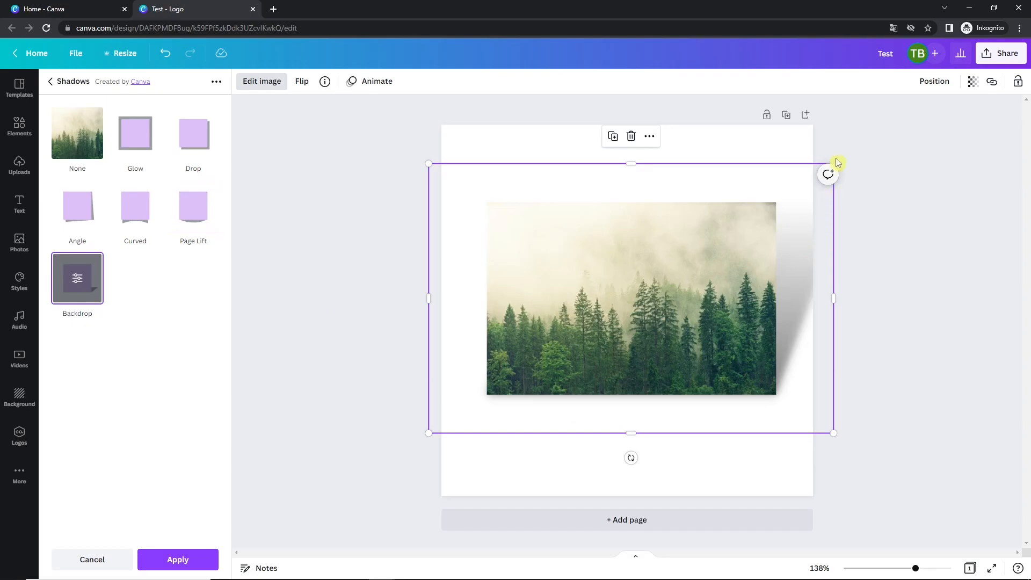
left_click_drag(836, 161, 865, 261)
left_click(83, 564)
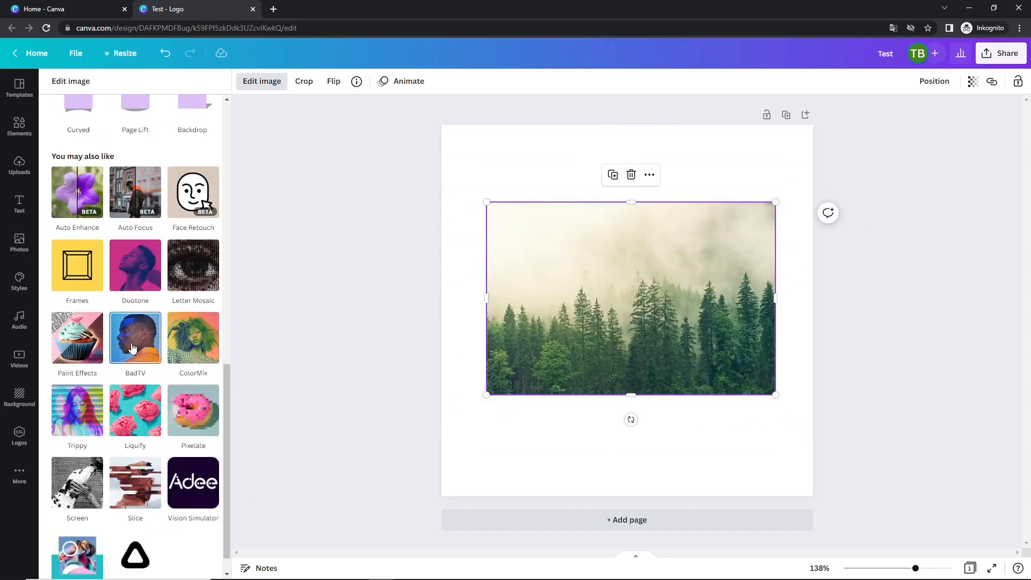
Step: Look through the image effect groups and the additional effects offered under You may also like
scroll(133, 348, "up", 1)
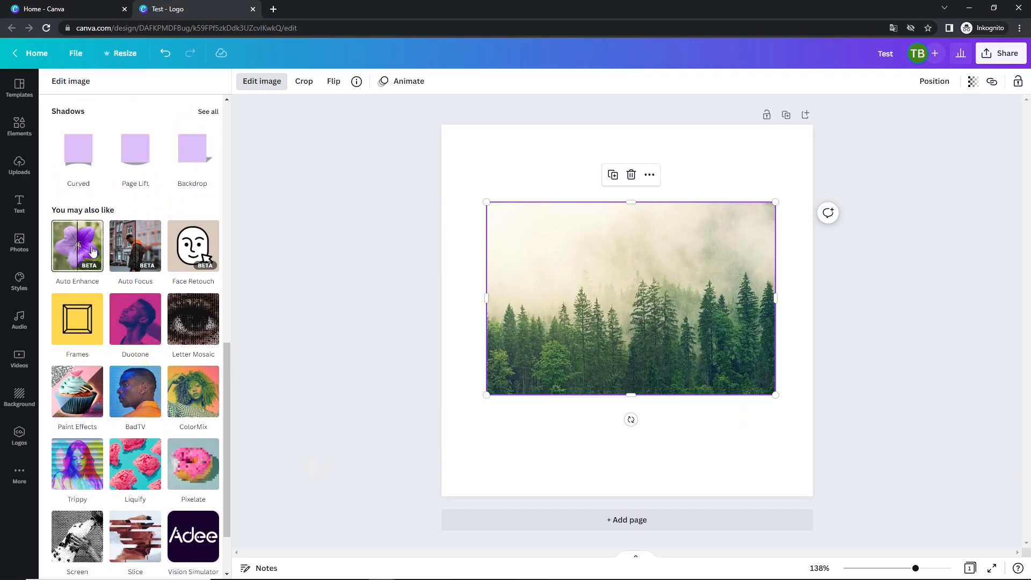
scroll(124, 261, "down", 2)
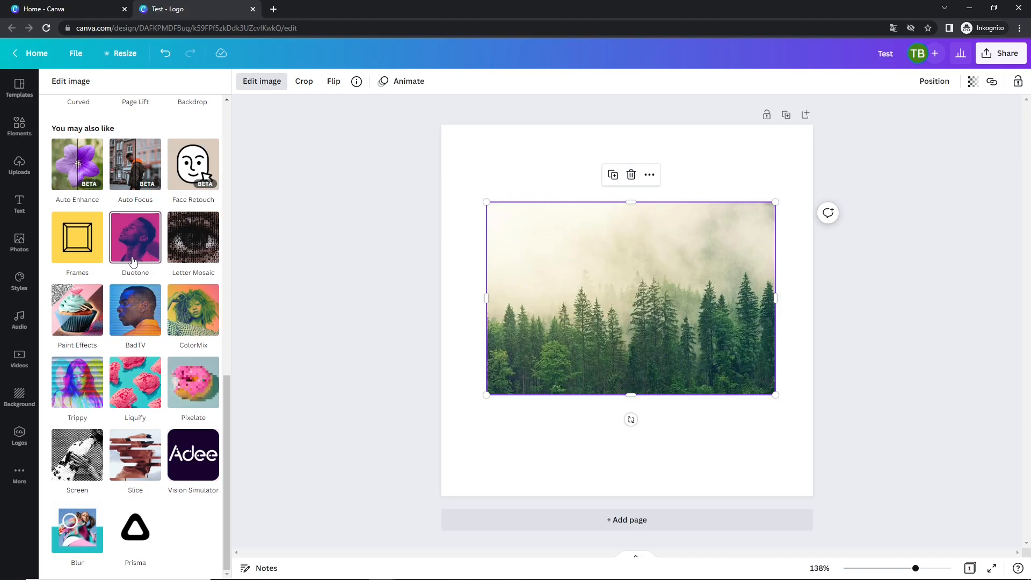
scroll(133, 261, "up", 9)
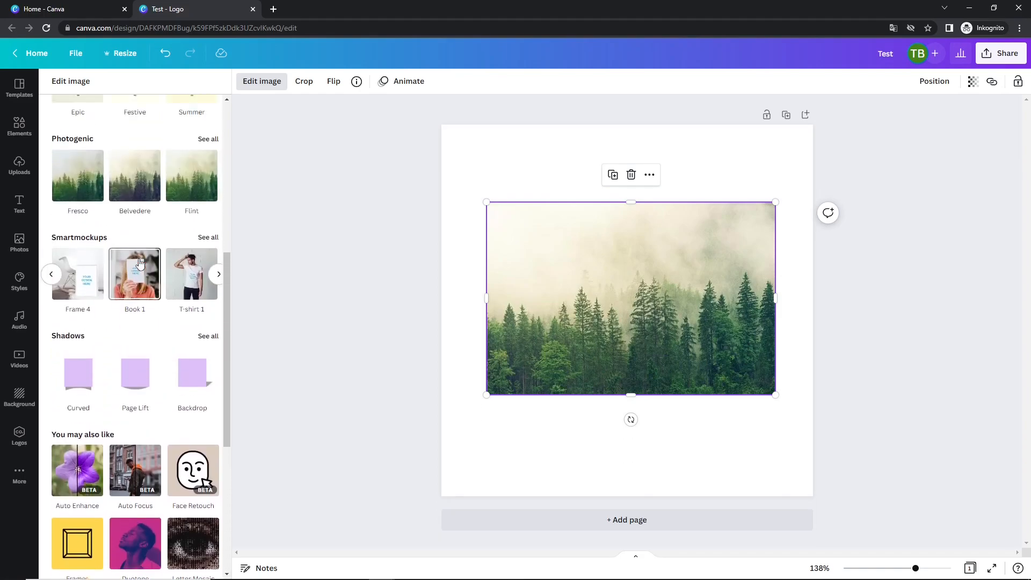
scroll(124, 280, "down", 3)
scroll(122, 225, "up", 5)
scroll(144, 243, "down", 4)
scroll(149, 185, "up", 4)
scroll(138, 249, "up", 2)
scroll(168, 264, "down", 7)
scroll(169, 272, "down", 5)
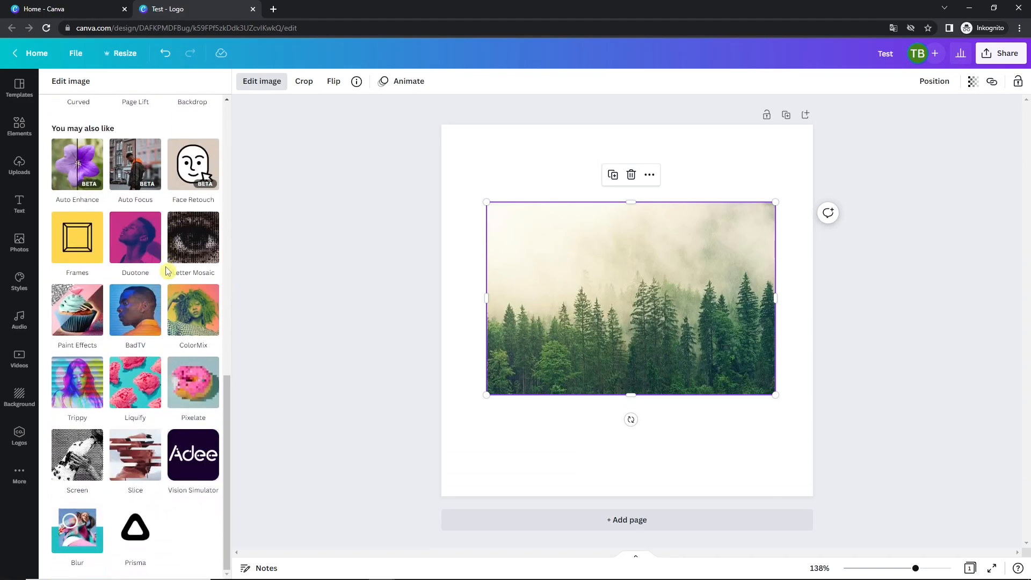
Step: Enable the Duotone effect for the photo and browse its color presets
left_click(146, 241)
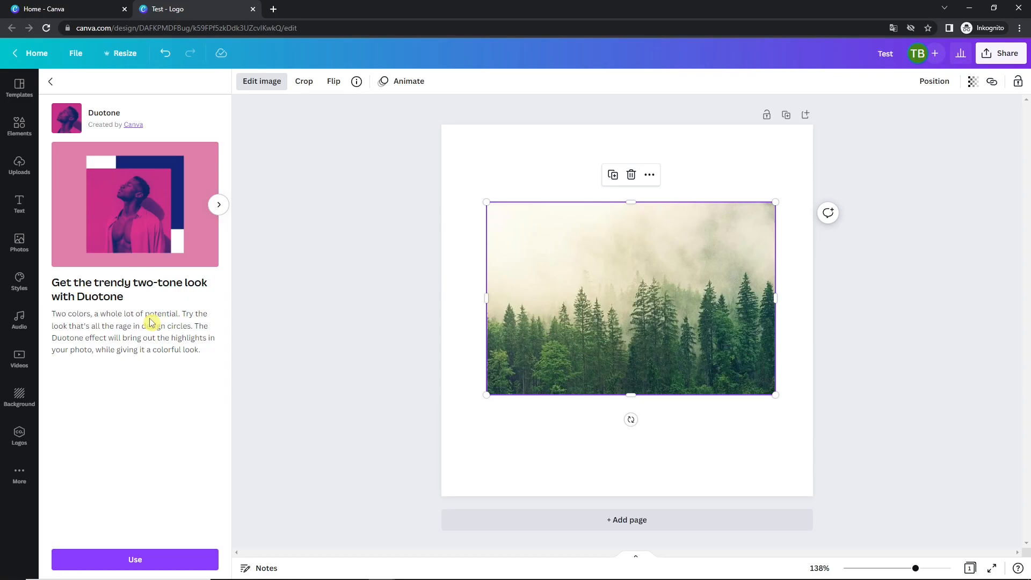
left_click(192, 559)
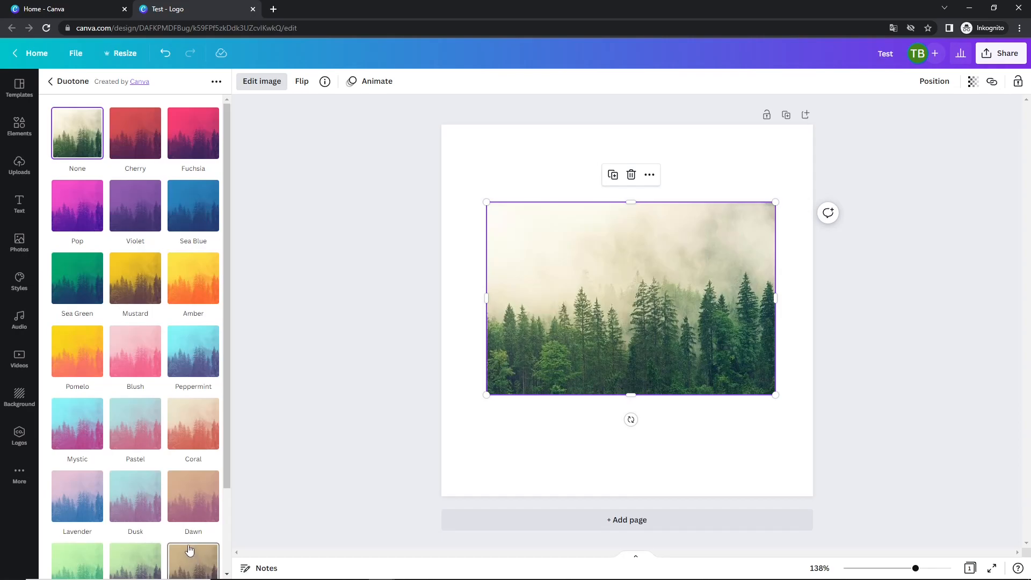
scroll(154, 410, "down", 2)
scroll(177, 399, "up", 2)
scroll(180, 399, "down", 2)
Step: Try the Dawn, Pastel, Blush and Peppermint duotones on the photo and discard the effect
left_click(183, 399)
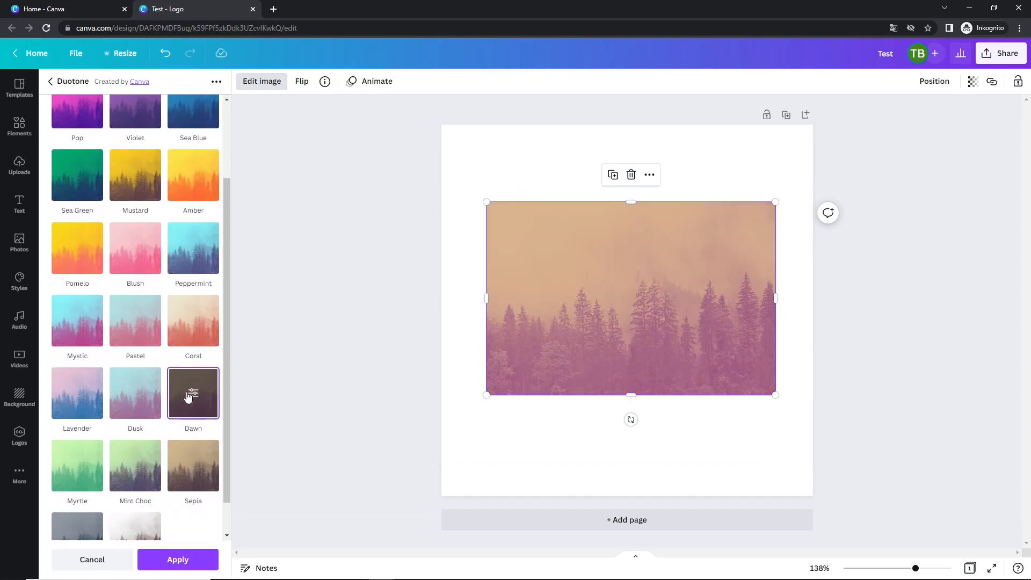
left_click(137, 322)
left_click(138, 249)
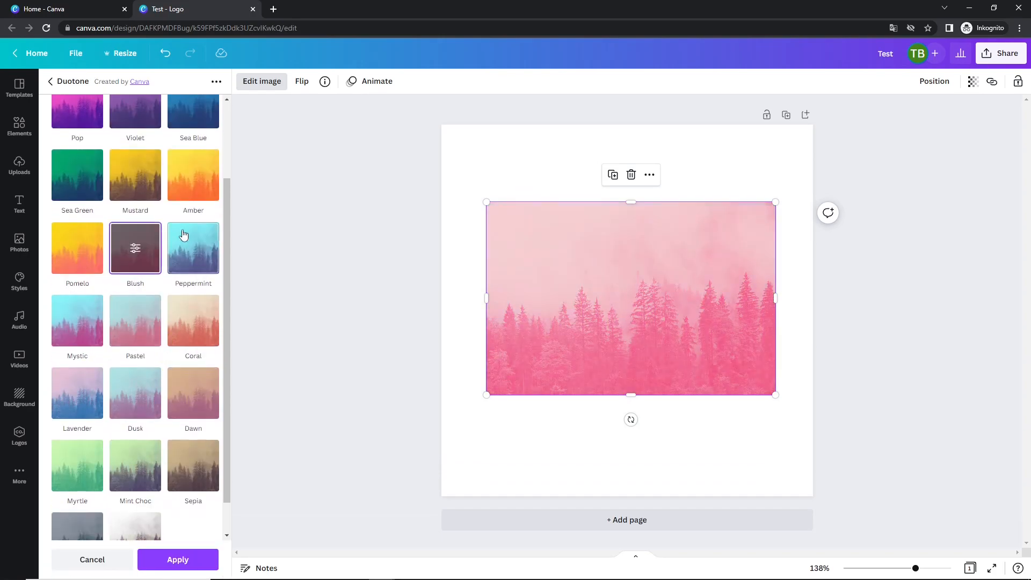
left_click(185, 242)
left_click(114, 560)
Step: Enable Paint Effects and apply the Windel style to the forest photo
scroll(160, 415, "down", 2)
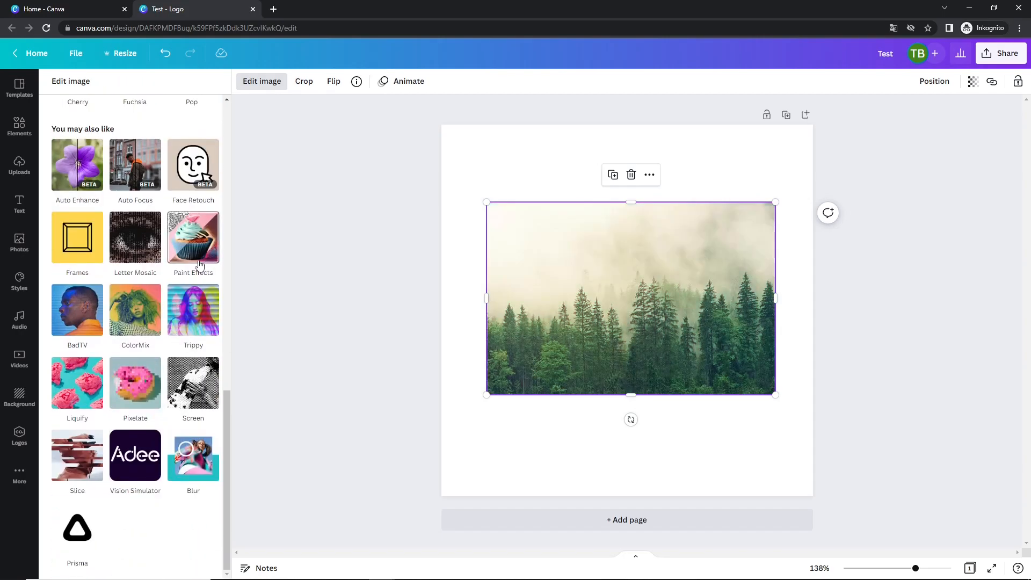
left_click(211, 245)
left_click(172, 523)
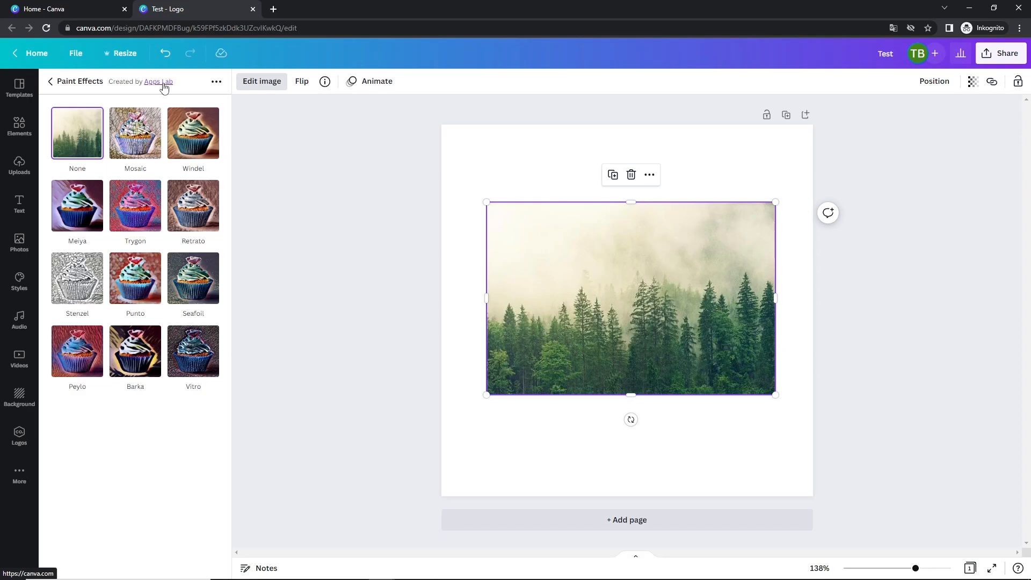
left_click(176, 142)
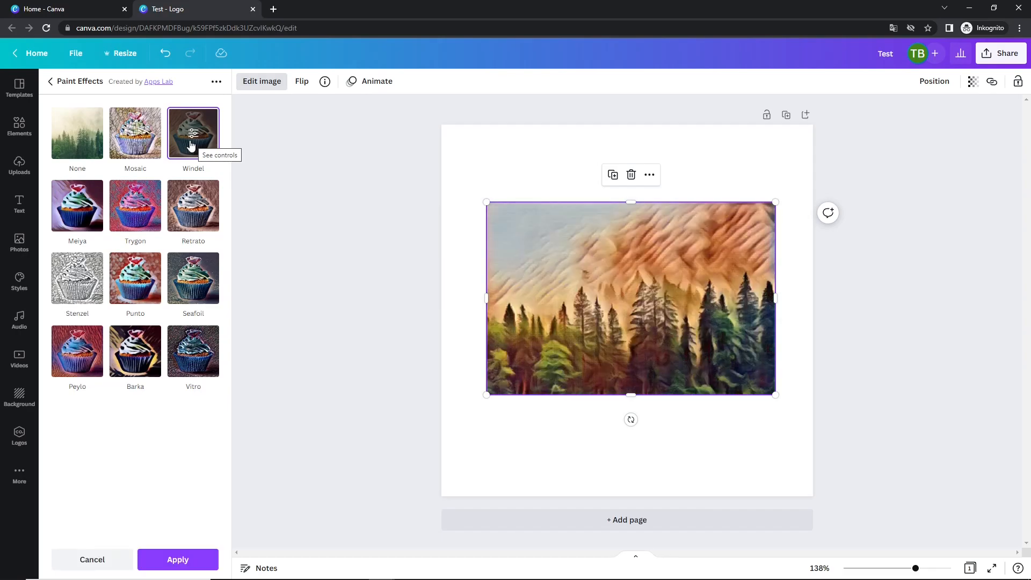
Step: Set the Windel effect's intensity to 1 and its level to High, and return to the image editing overview
left_click(188, 150)
mouse_move(124, 129)
left_mouse_down()
mouse_move(110, 133)
mouse_move(164, 147)
mouse_move(340, 143)
left_mouse_up()
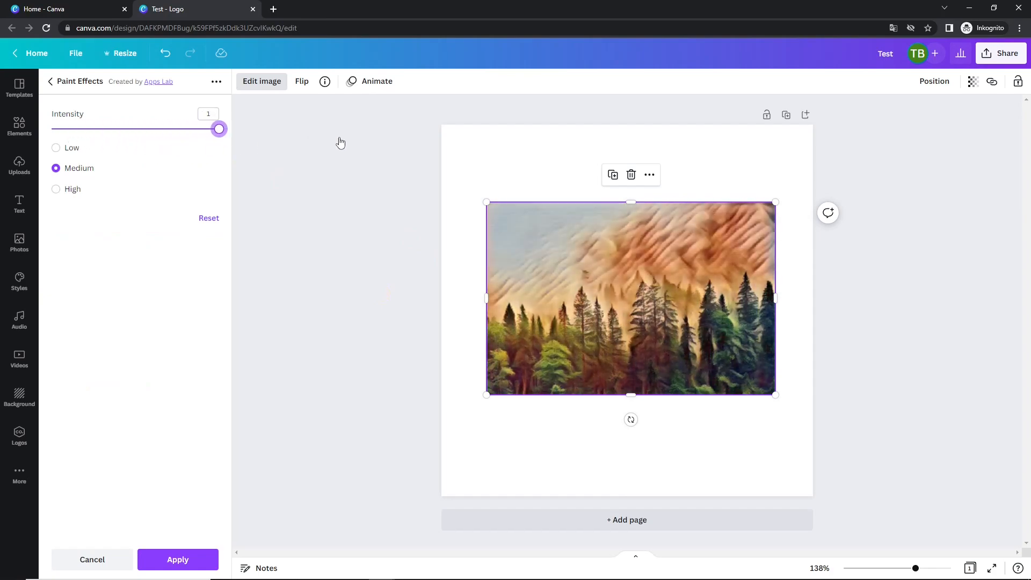
left_click(74, 190)
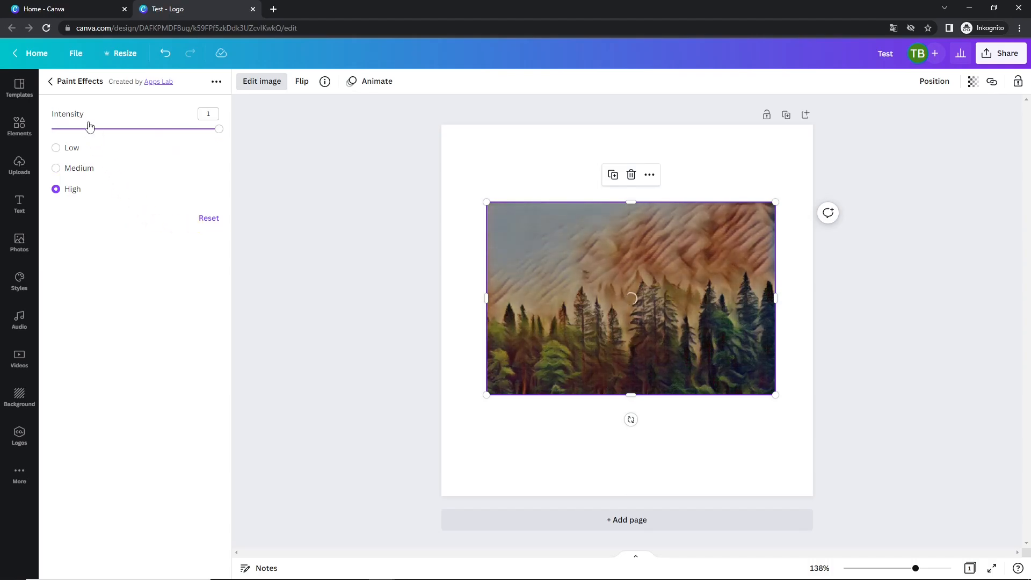
left_click(51, 81)
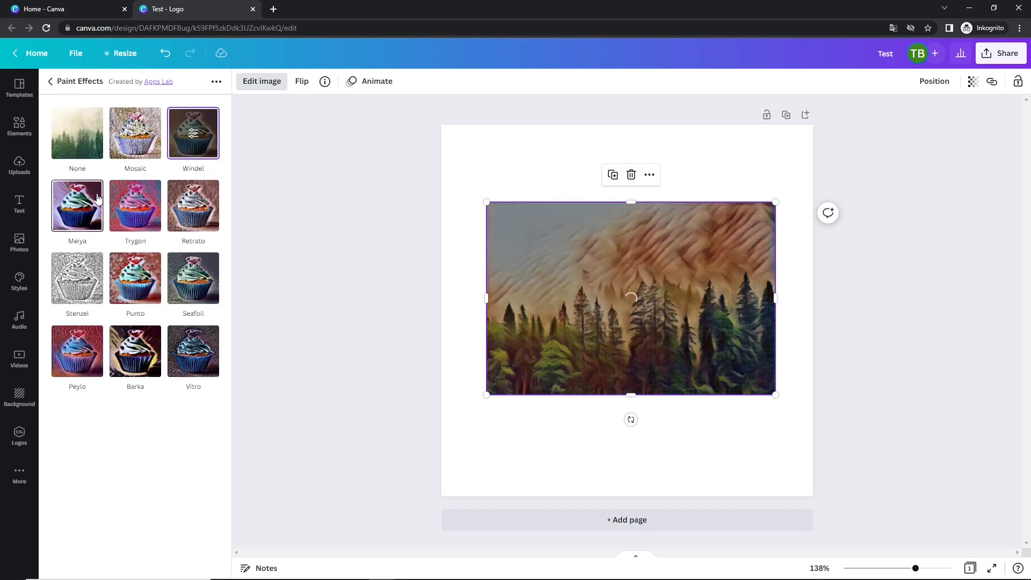
left_click(54, 79)
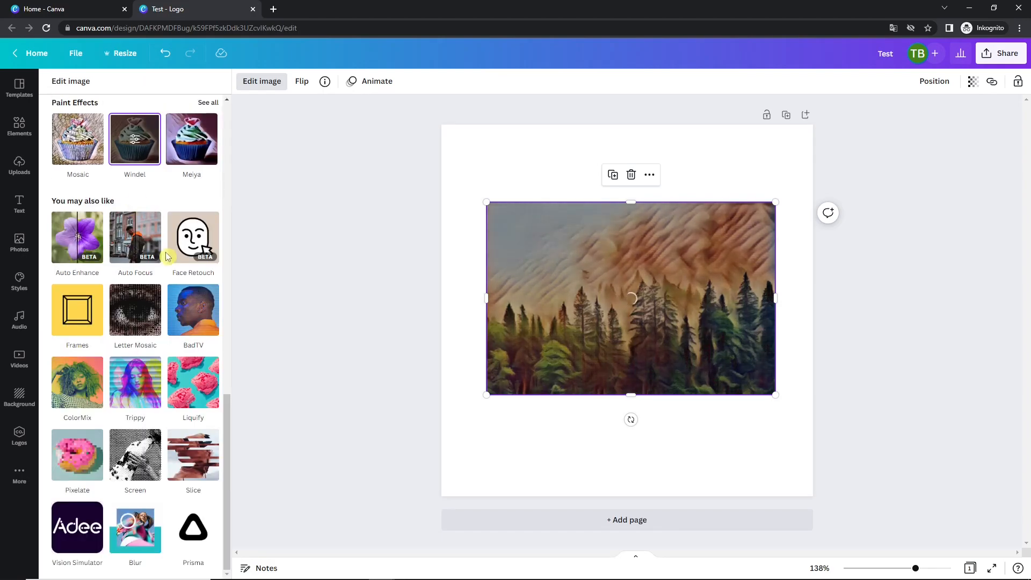
Step: Enable the BadTV effects and try Retro and Fuzz on the photo
left_click(183, 314)
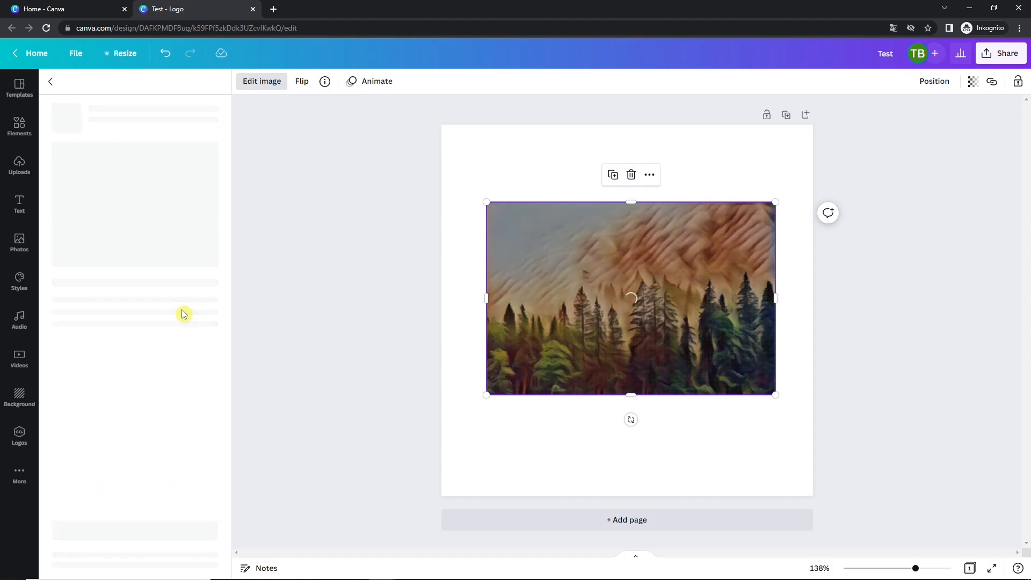
left_click(157, 531)
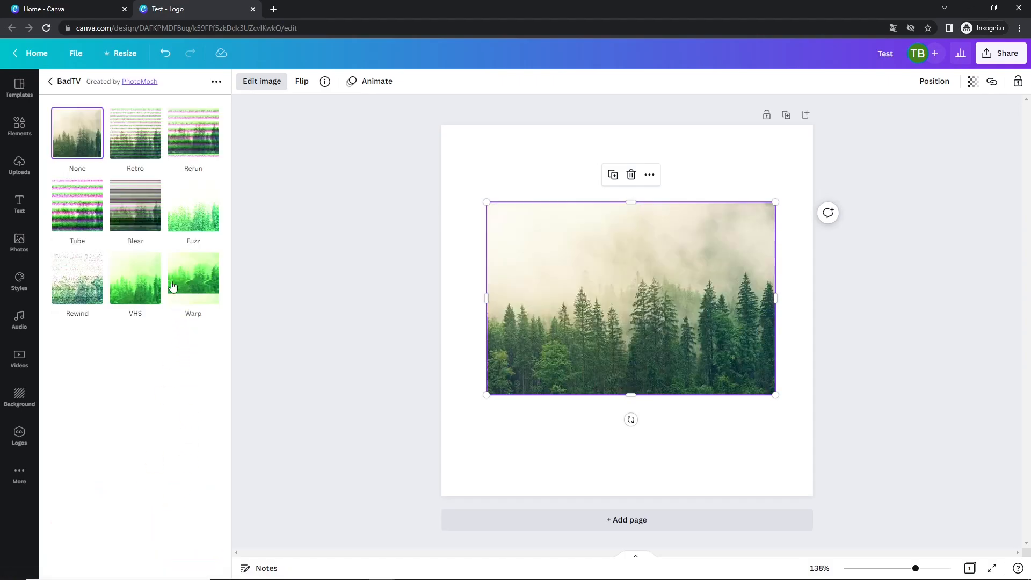
left_click(134, 140)
left_click(197, 232)
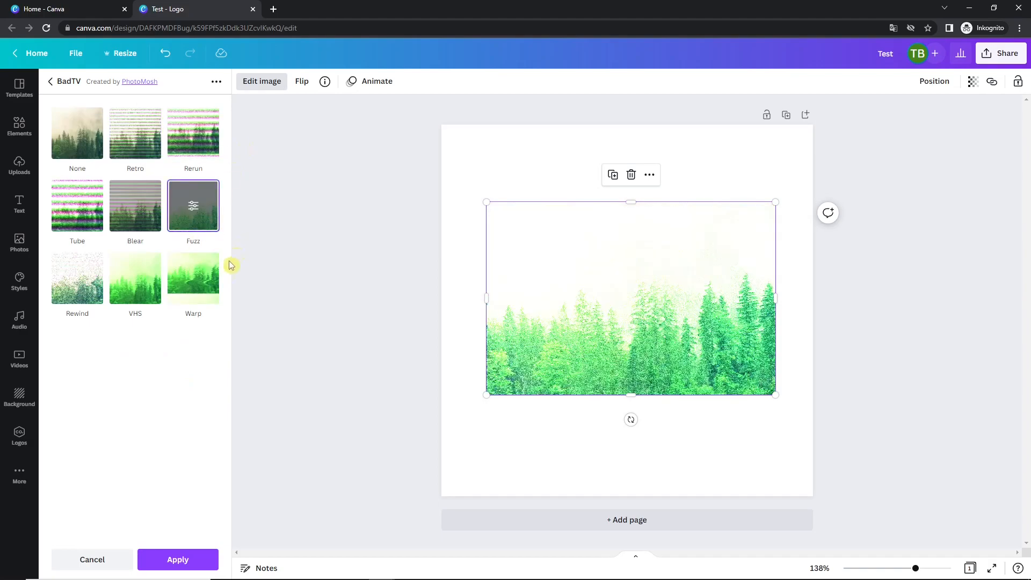
Step: Try the Warp and VHS styles of BadTV on the forest photo and return to the image editing overview
left_click(210, 298)
left_click(138, 302)
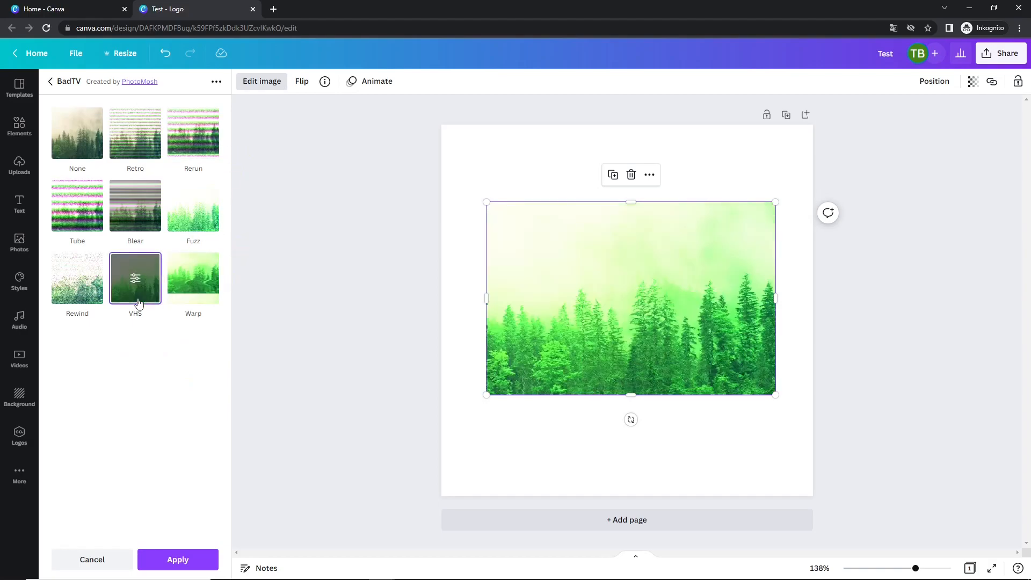
left_click(60, 82)
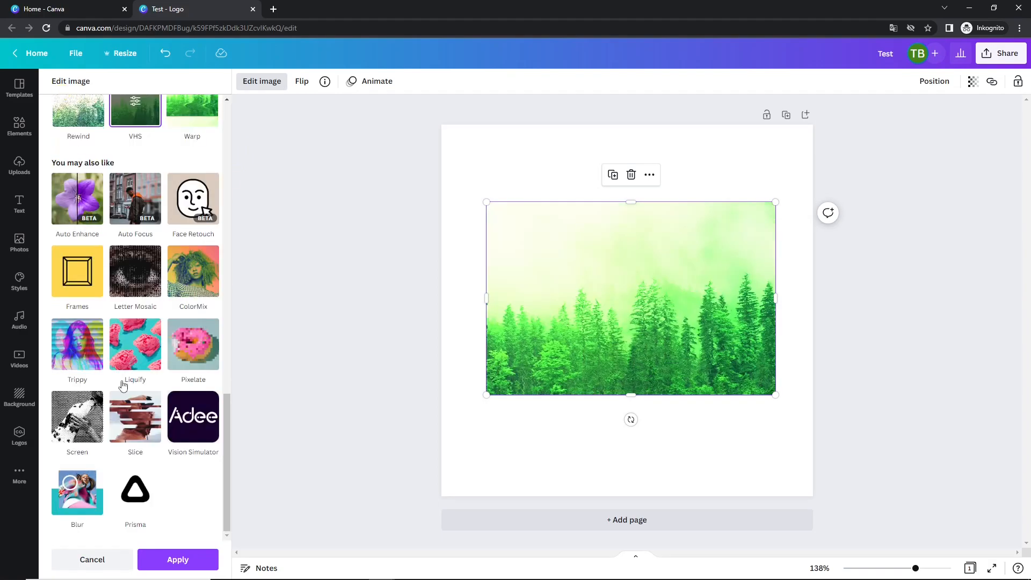
Step: Enable the Slice effects and try the Chipped and Sliced styles on the forest photo
left_click(149, 430)
left_click(135, 533)
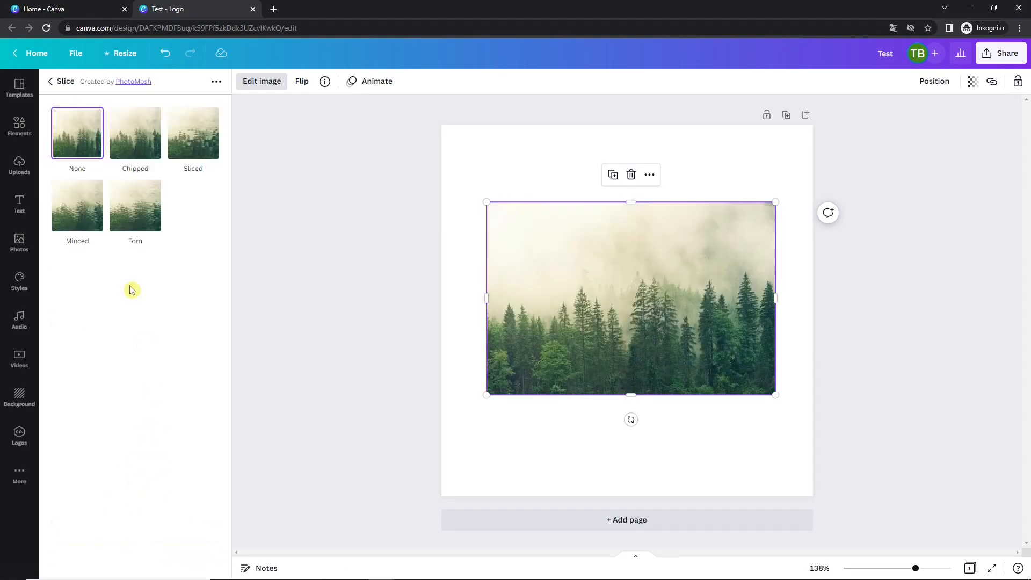
left_click(135, 158)
left_click(202, 152)
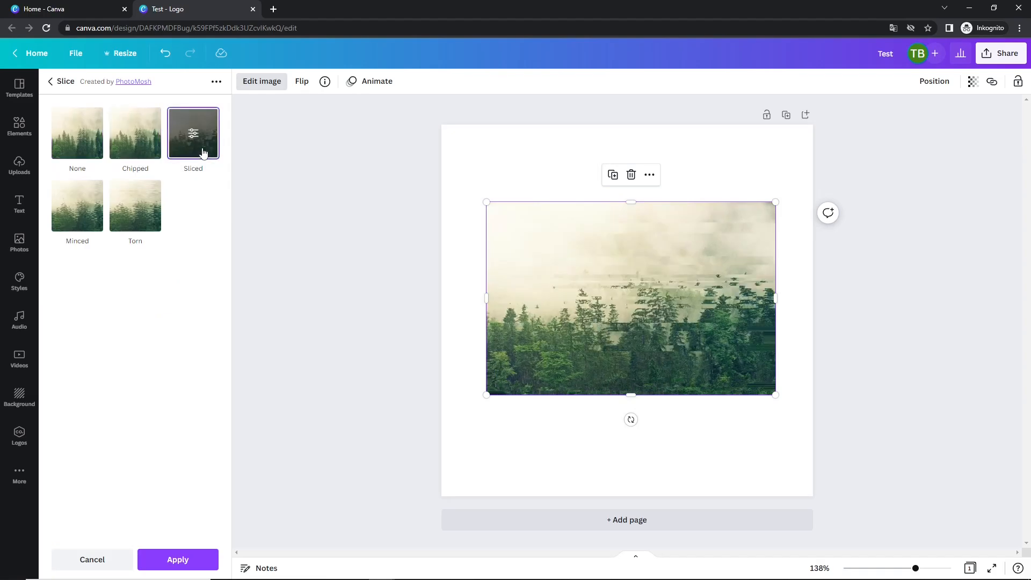
Step: Shrink the forest photo slightly from its upper corner and try the Minced and Torn slice styles on it
left_click_drag(789, 193, 680, 208)
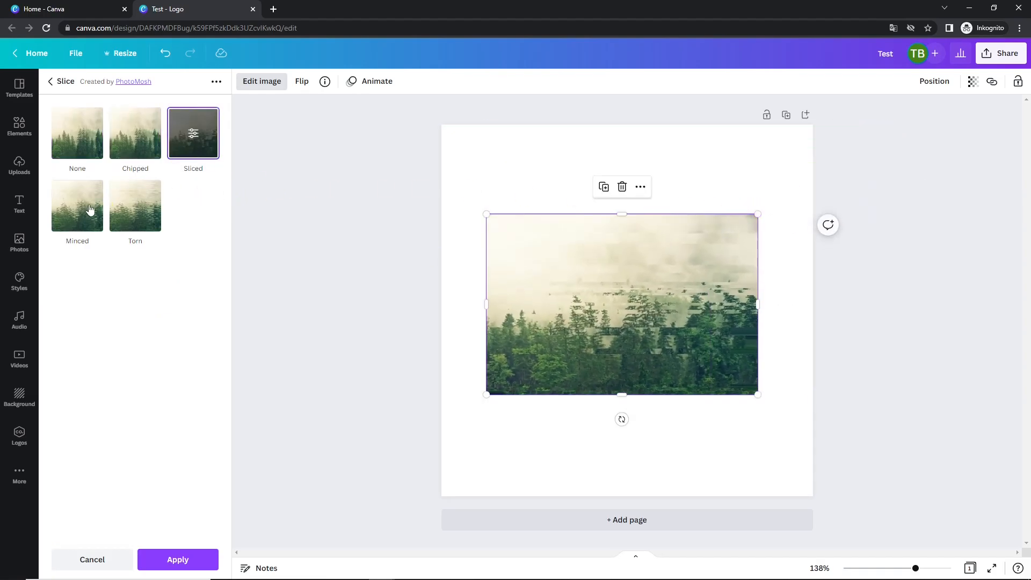
left_click(91, 209)
left_click(119, 210)
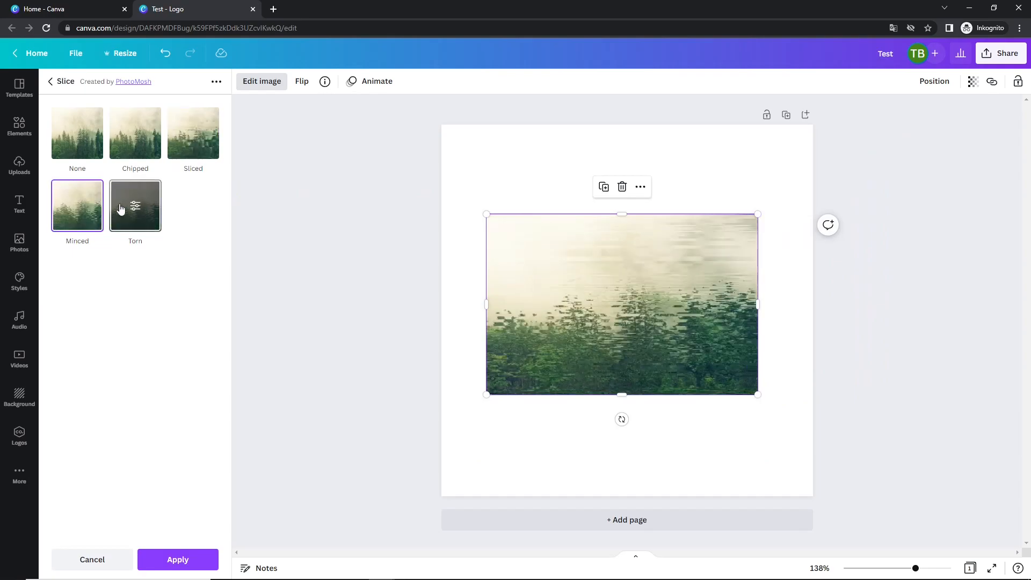
left_click(70, 81)
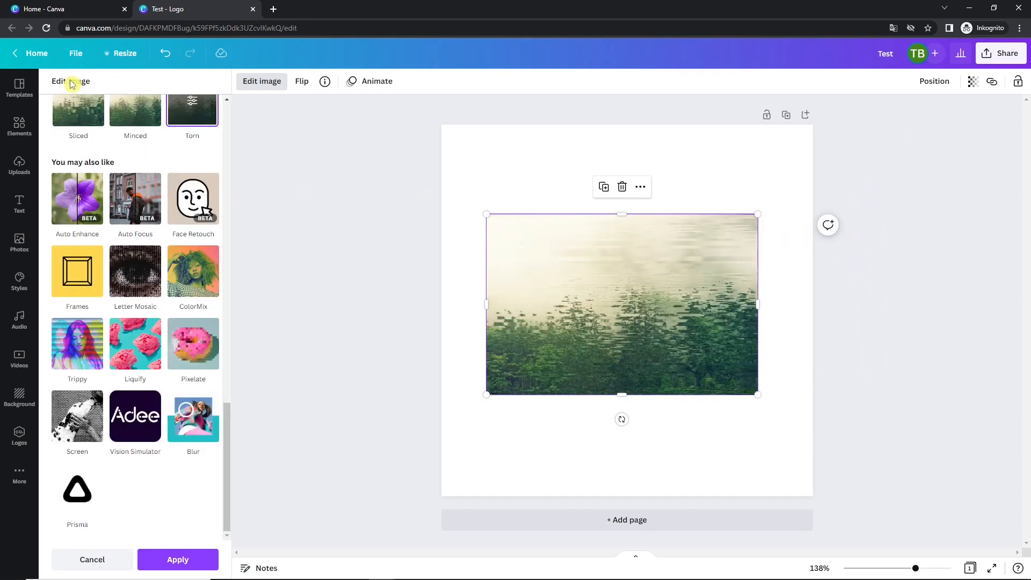
Step: Enable the Blur effect and brush a blur over the treetops in the middle of the photo
left_click(204, 437)
left_click(165, 559)
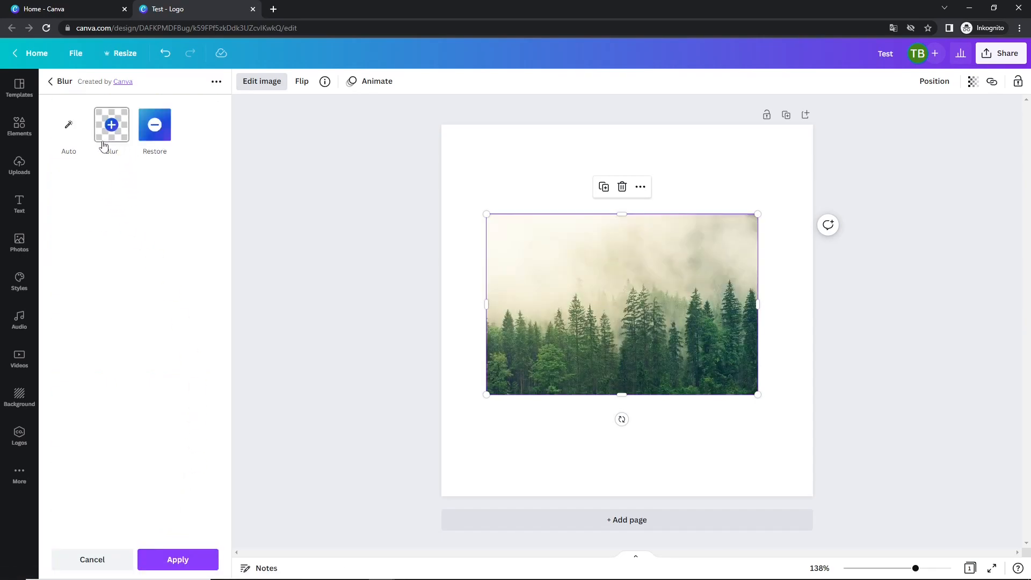
left_click(115, 144)
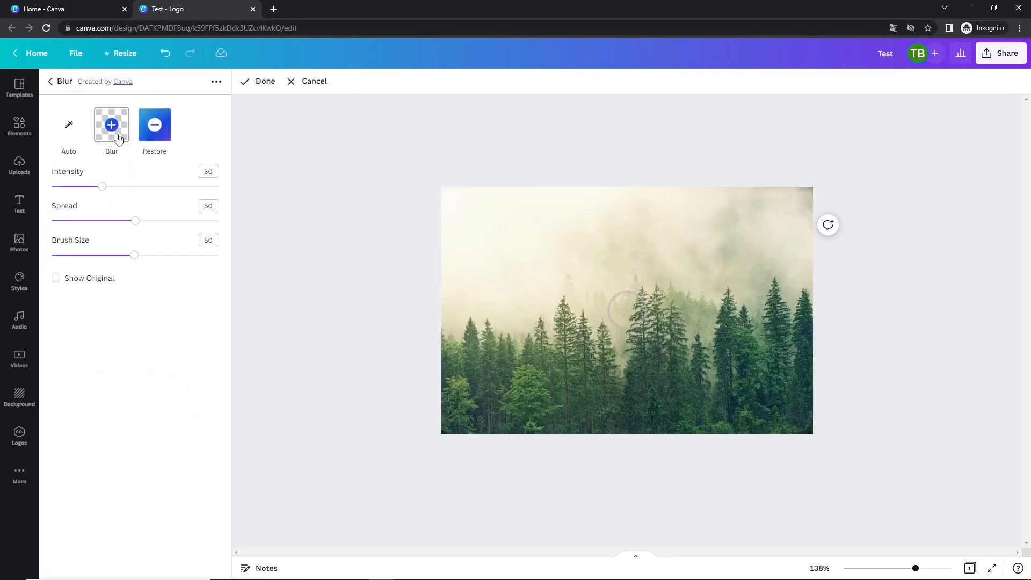
mouse_move(524, 262)
left_mouse_down()
mouse_move(599, 302)
mouse_move(656, 359)
mouse_move(614, 370)
mouse_move(551, 300)
mouse_move(623, 348)
mouse_move(678, 304)
mouse_move(637, 240)
mouse_move(559, 222)
mouse_move(548, 241)
mouse_move(701, 289)
mouse_move(693, 312)
left_mouse_up()
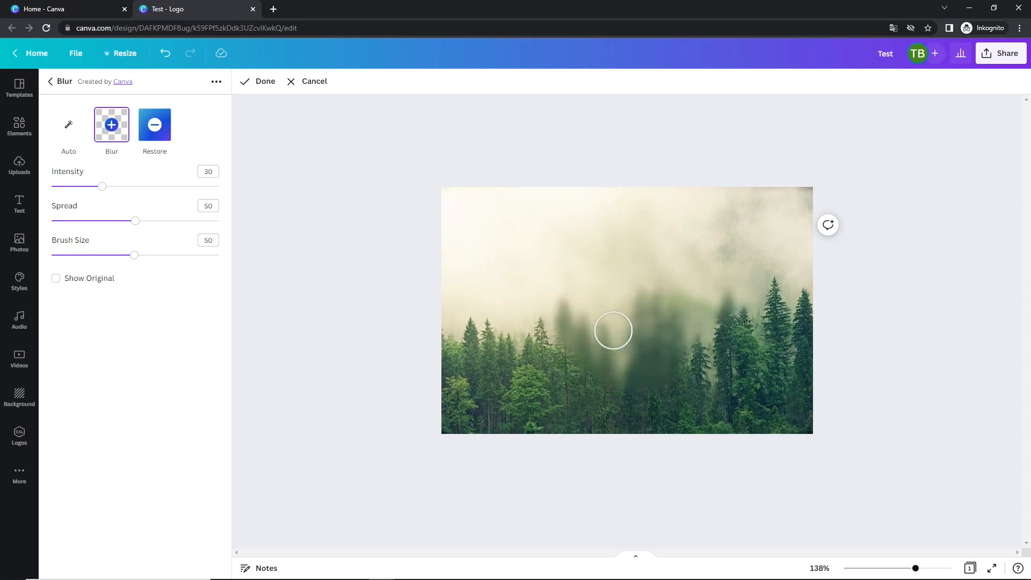
Step: Try the automatic blur with a lower intensity on the whole photo and discard the blur
left_click(152, 119)
left_click(74, 134)
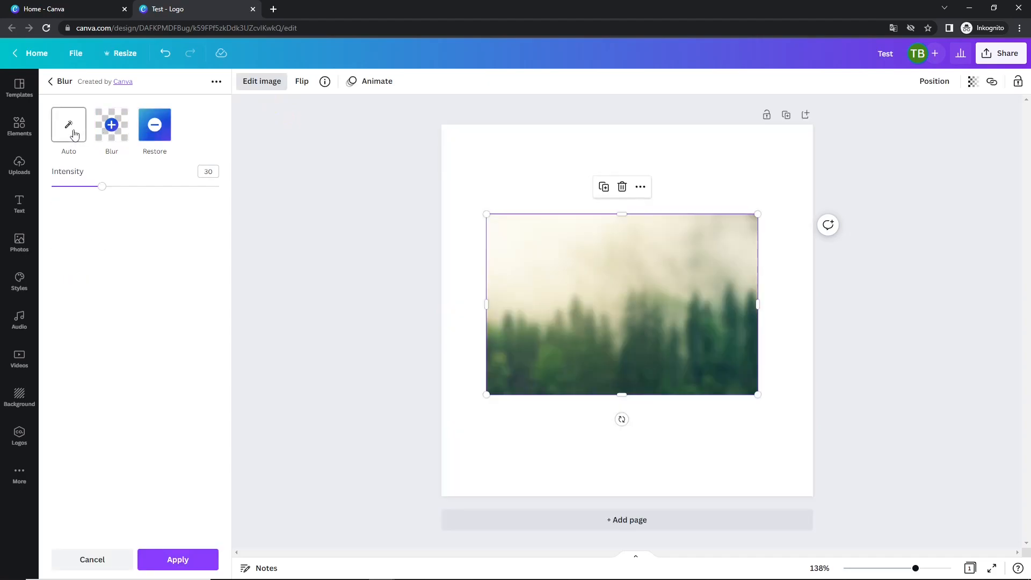
left_click_drag(101, 187, 81, 186)
left_click(86, 562)
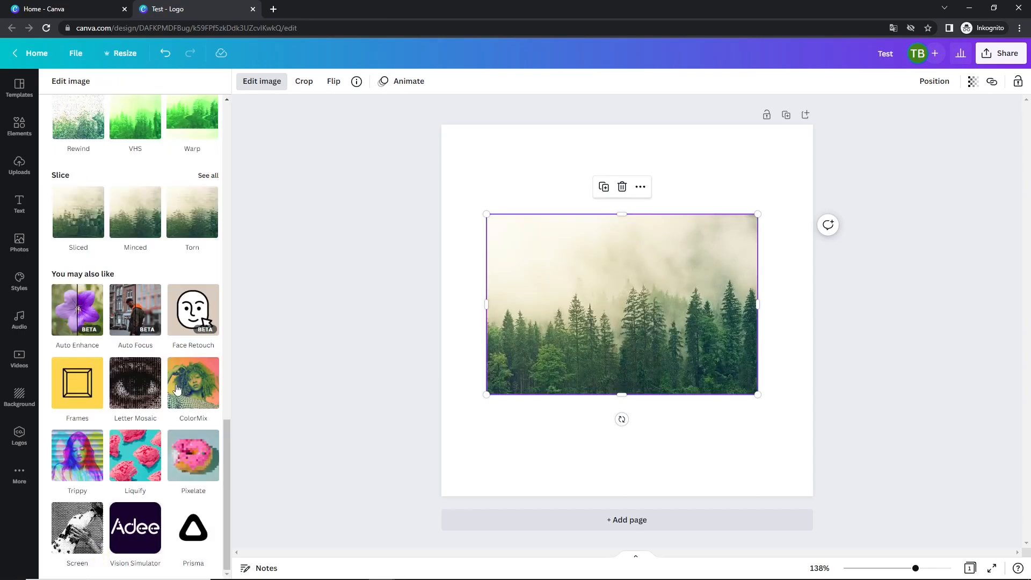
Step: Enable the Frames effects and put the Polaroid Black frame around the forest photo
left_click(77, 400)
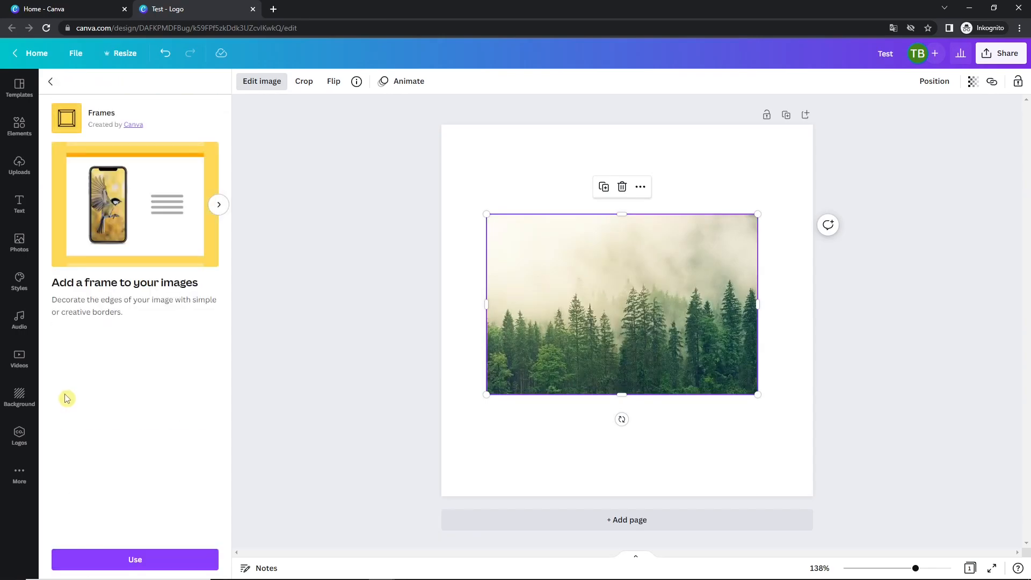
left_click(156, 557)
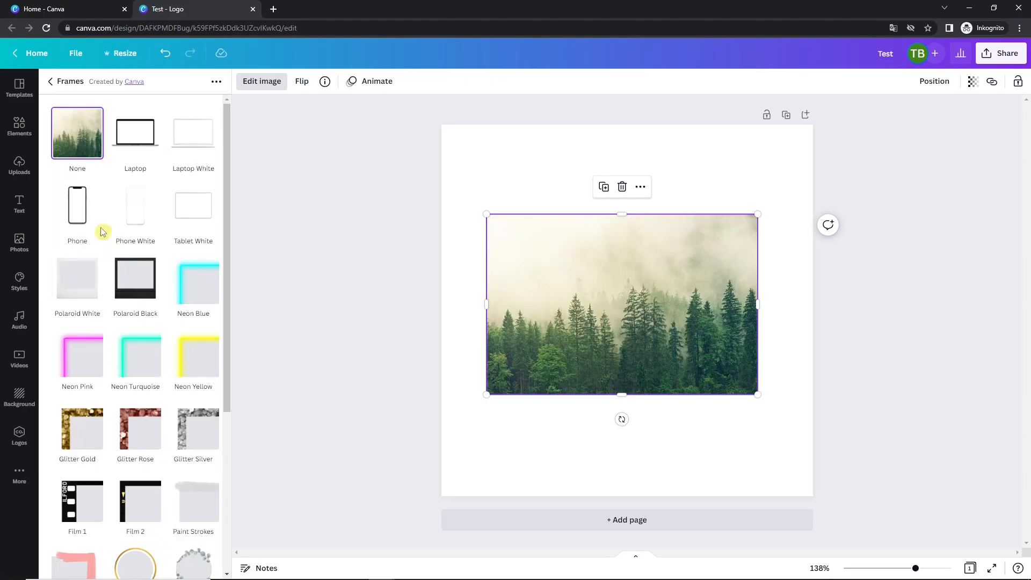
left_click(139, 292)
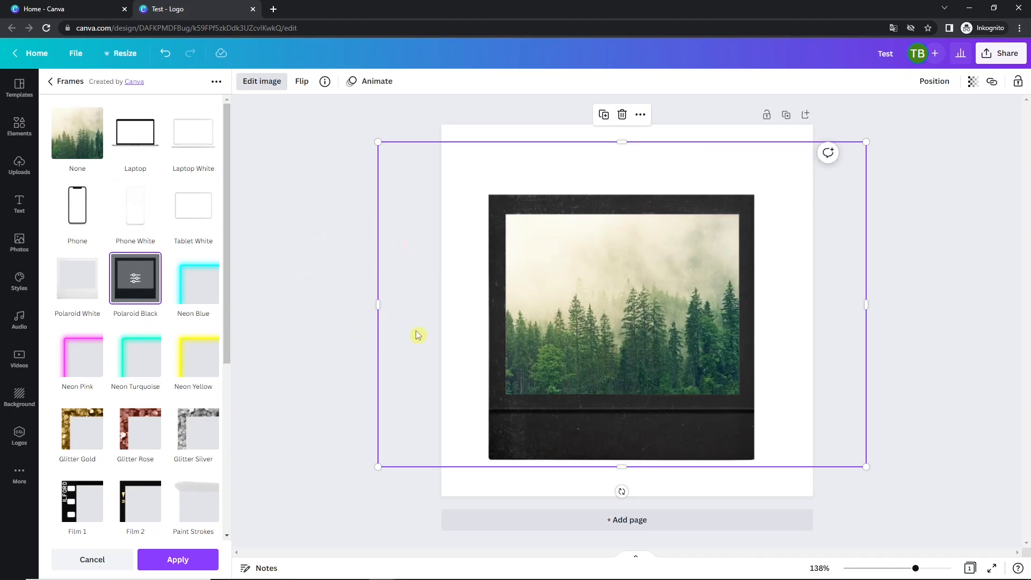
Step: Try the Gold Circle Leaves frame on the photo and discard the frame effect
scroll(182, 322, "down", 5)
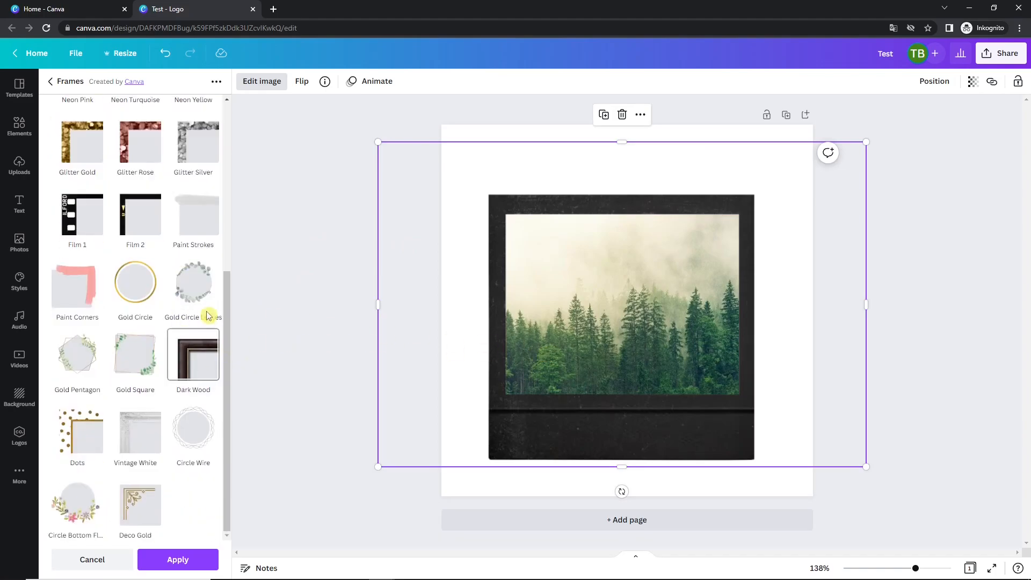
scroll(207, 320, "up", 2)
left_click(200, 395)
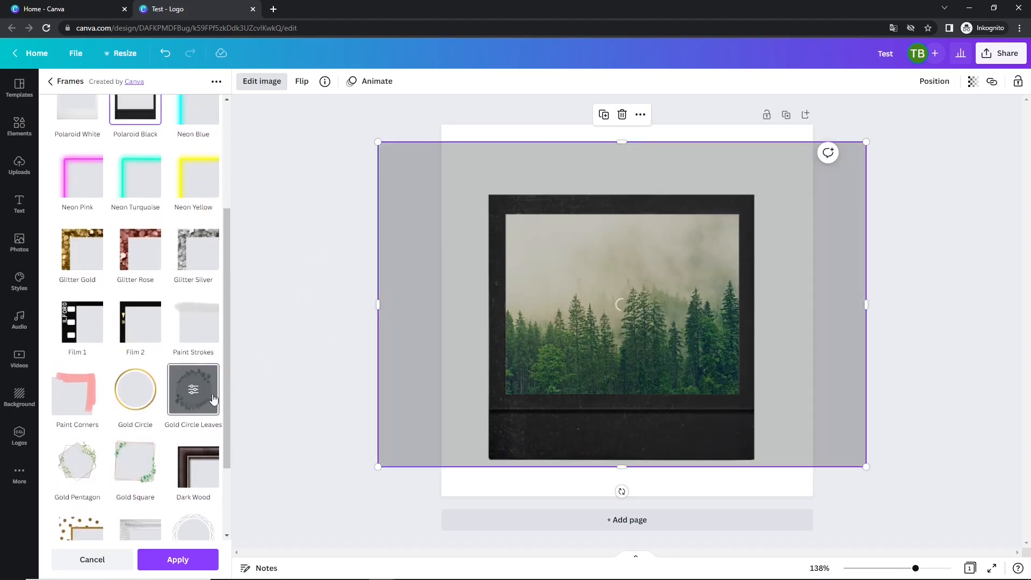
left_click(124, 559)
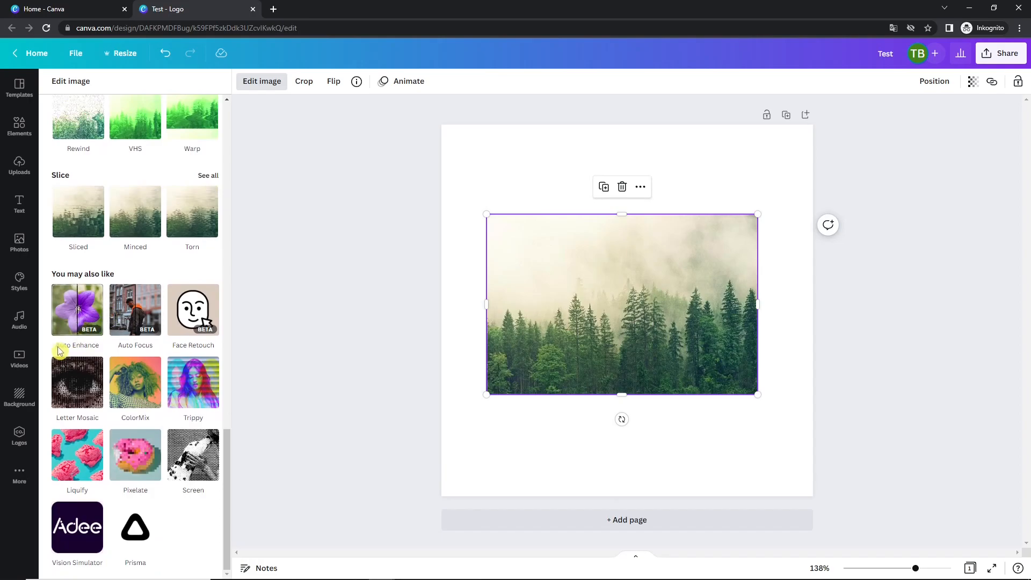
Step: Enable Auto Enhance and apply it to the forest photo
left_click(87, 312)
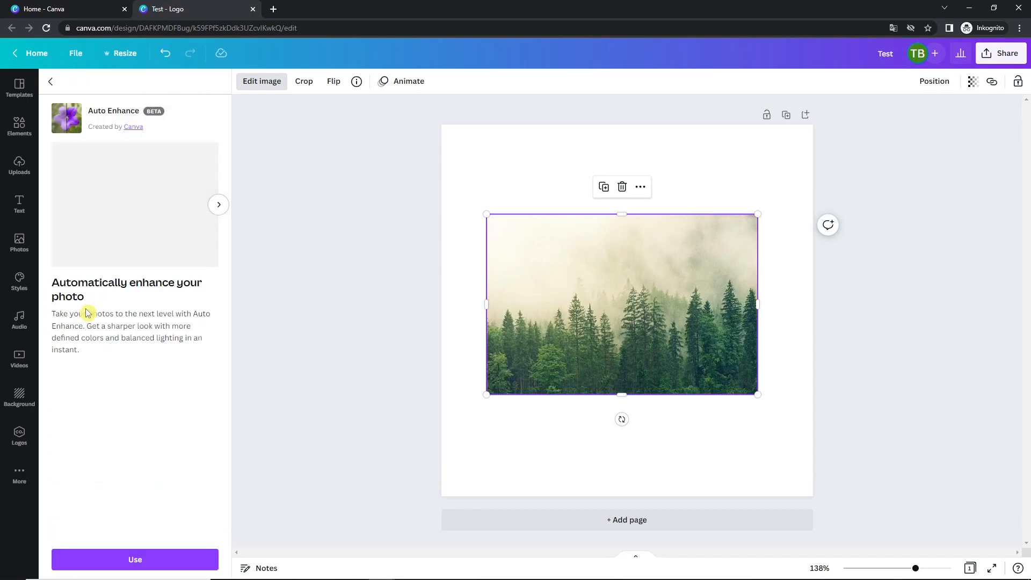
left_click(146, 554)
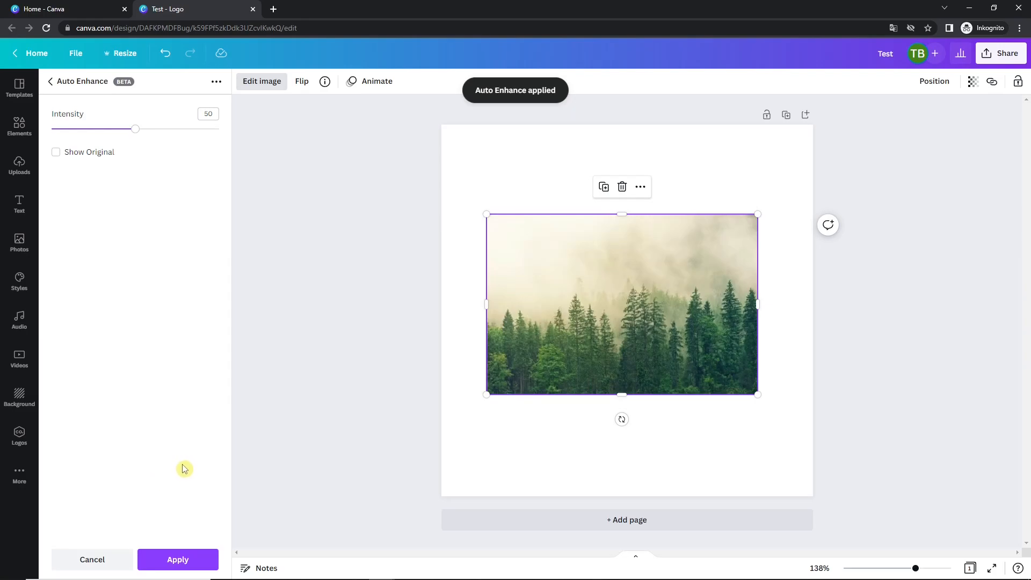
left_click(204, 557)
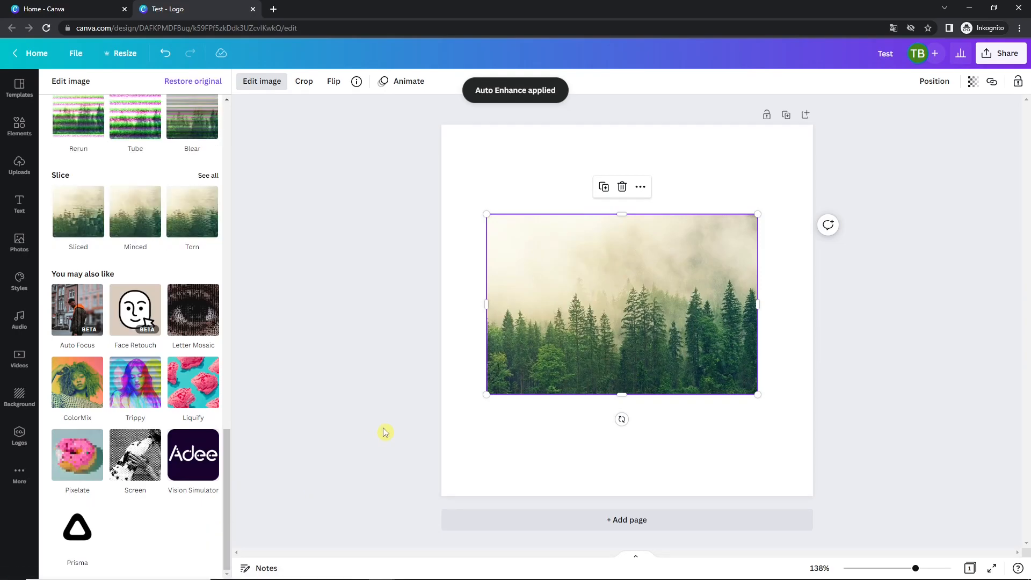
Step: Review the available effect groups and the full list of adjustments, and leave image editing with the forest photo selected
scroll(119, 363, "up", 8)
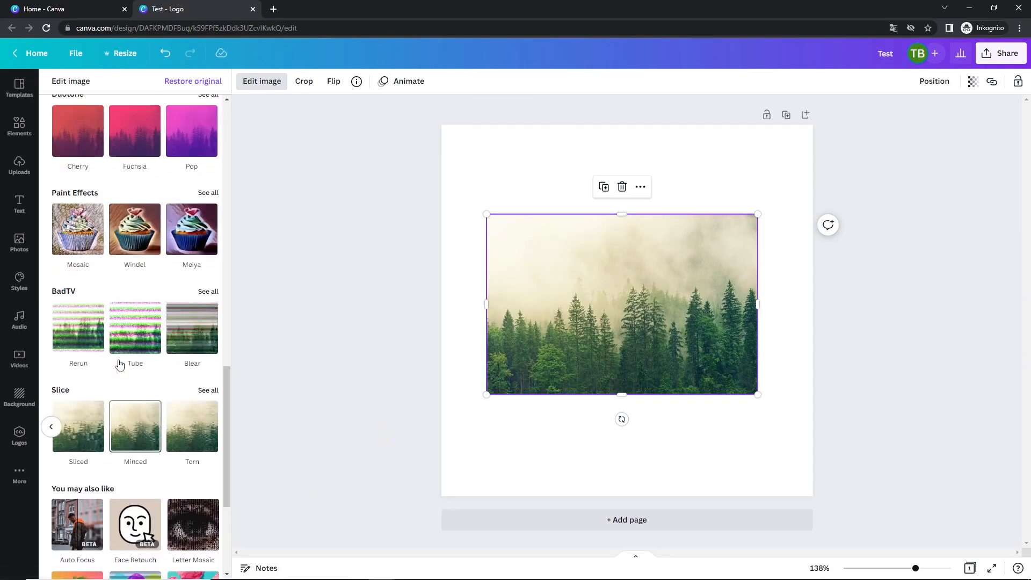
scroll(119, 365, "down", 5)
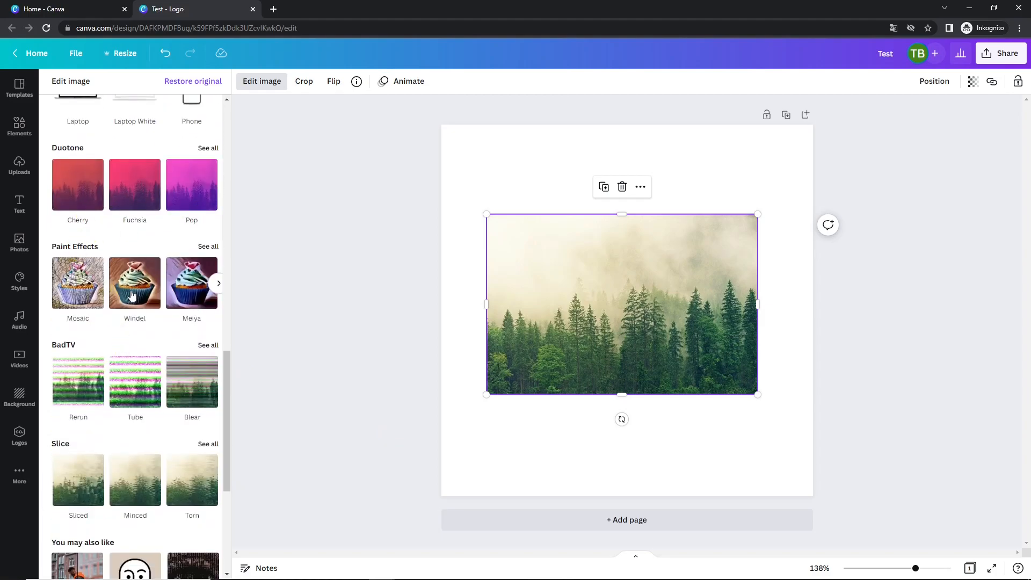
scroll(139, 328, "up", 12)
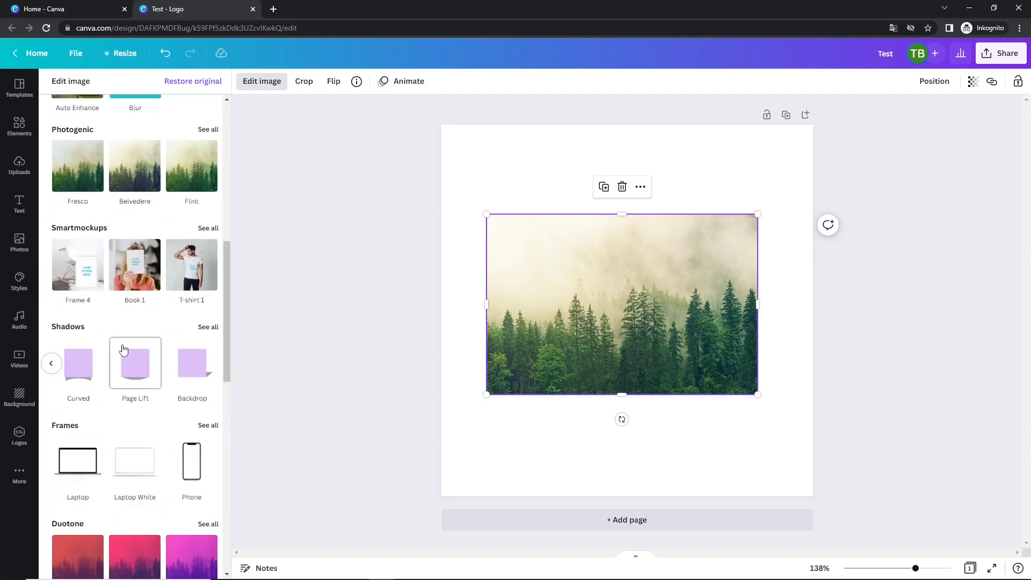
scroll(124, 349, "up", 3)
left_click(207, 289)
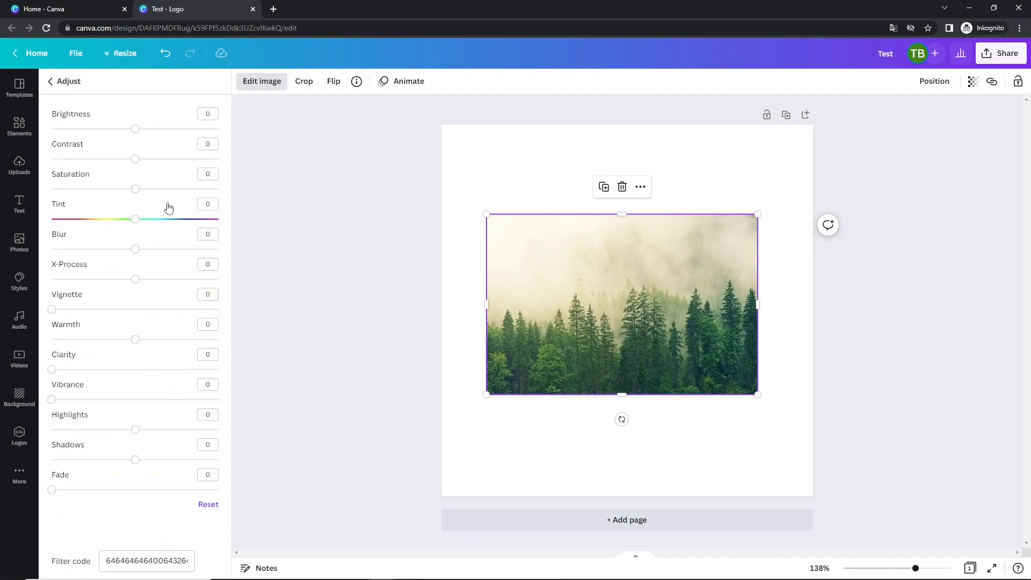
left_click(58, 85)
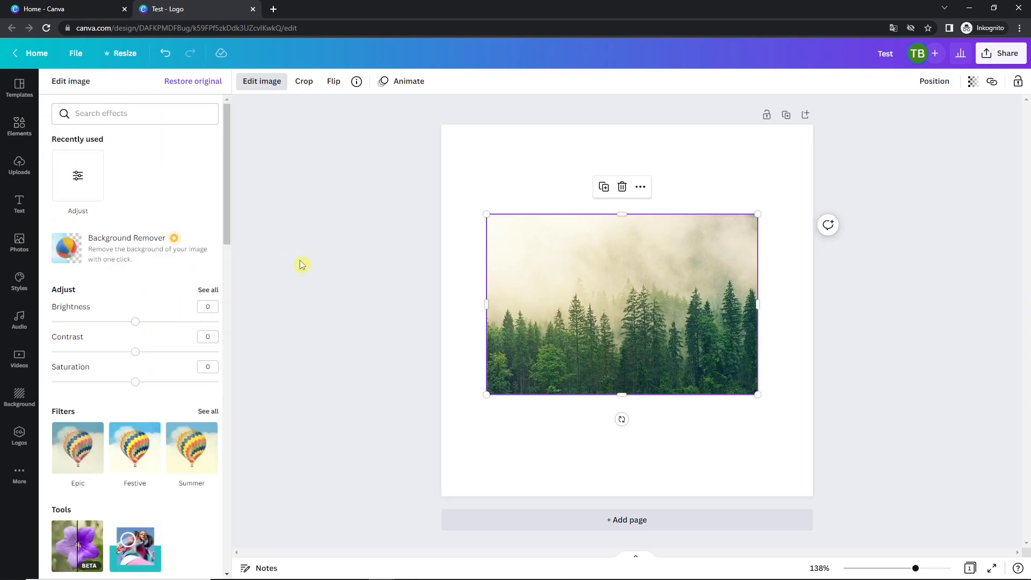
left_click(302, 263)
left_click(573, 302)
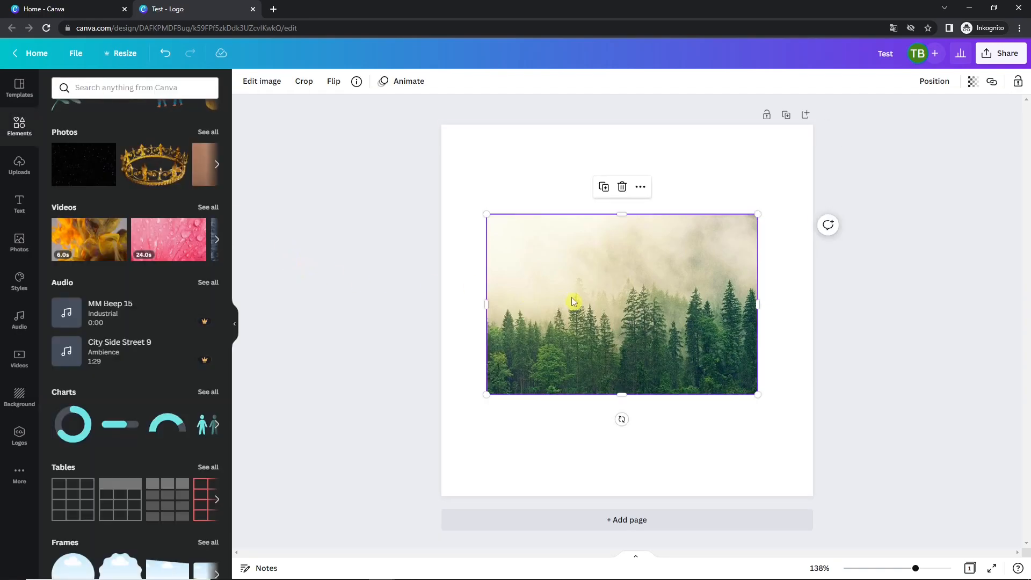